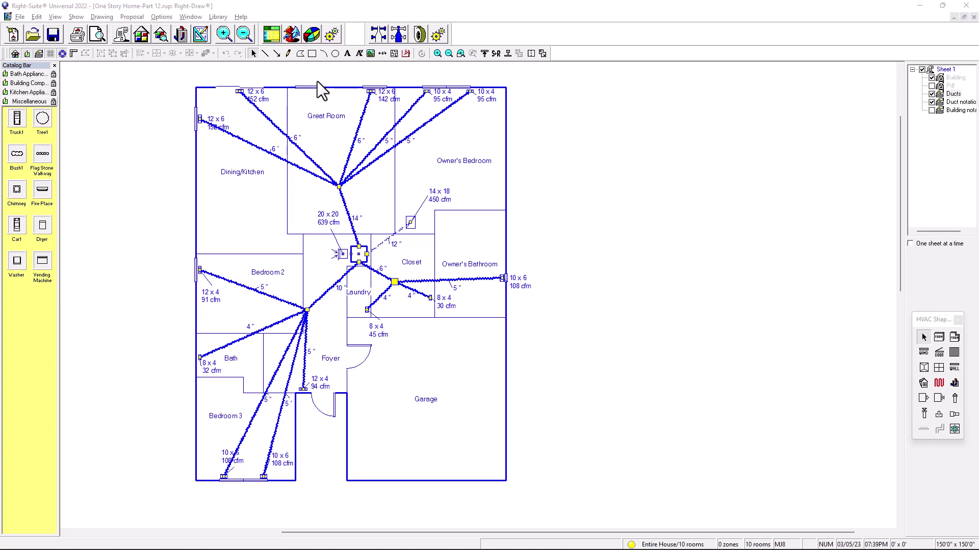
Open the static pressure worksheet for the entire house and check the split AC equipment's static pressure and air distribution data
click(418, 34)
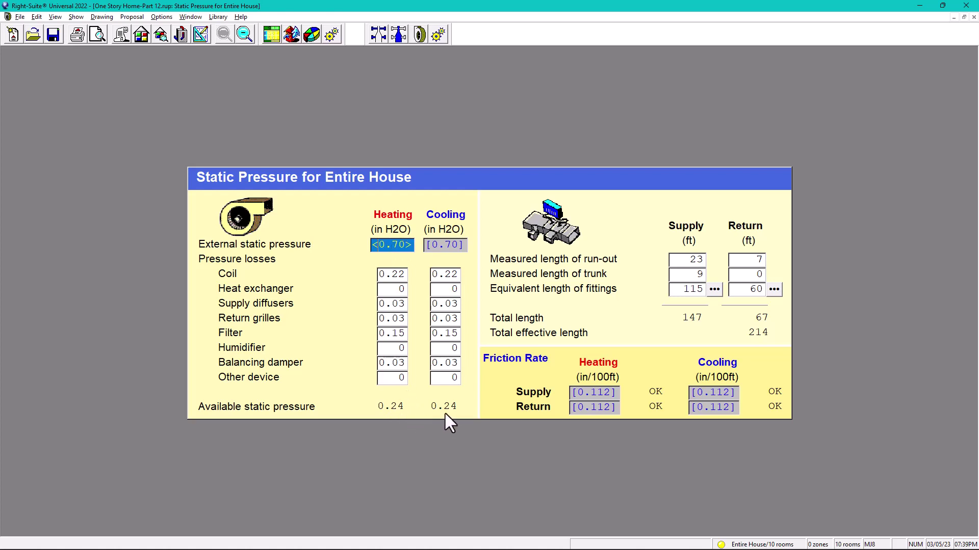
click(181, 31)
click(451, 148)
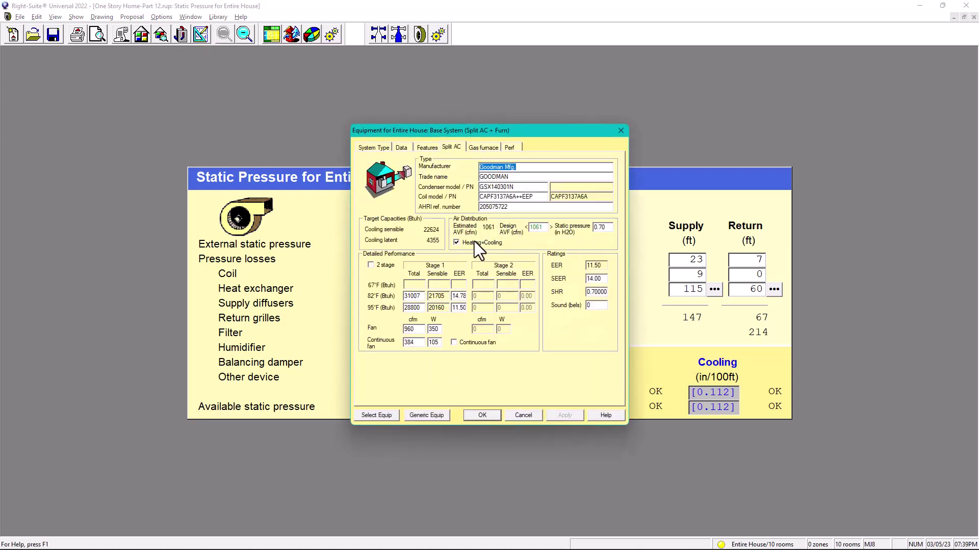
click(479, 414)
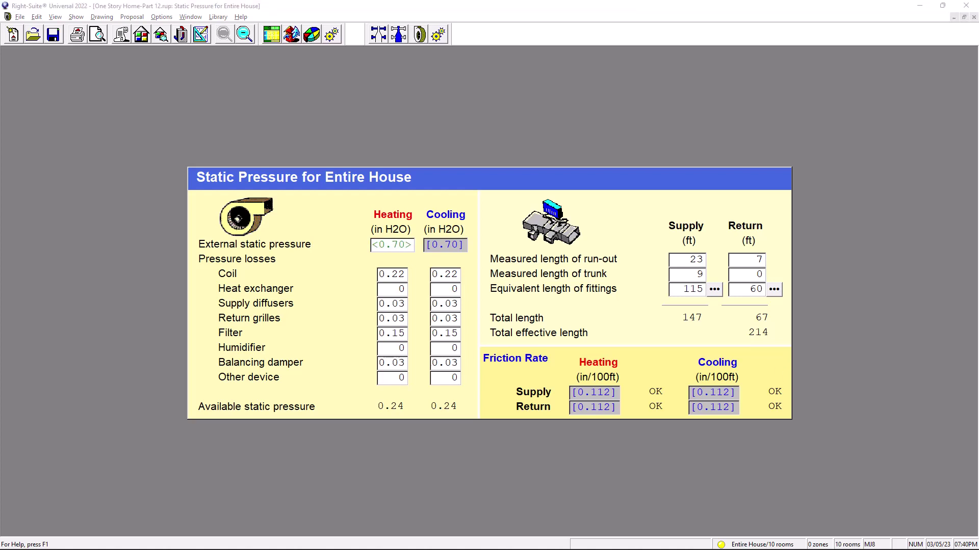
Switch to Calculator and divide the available static pressure of 0.24 by the total effective length of 214
drag(156, 227, 262, 147)
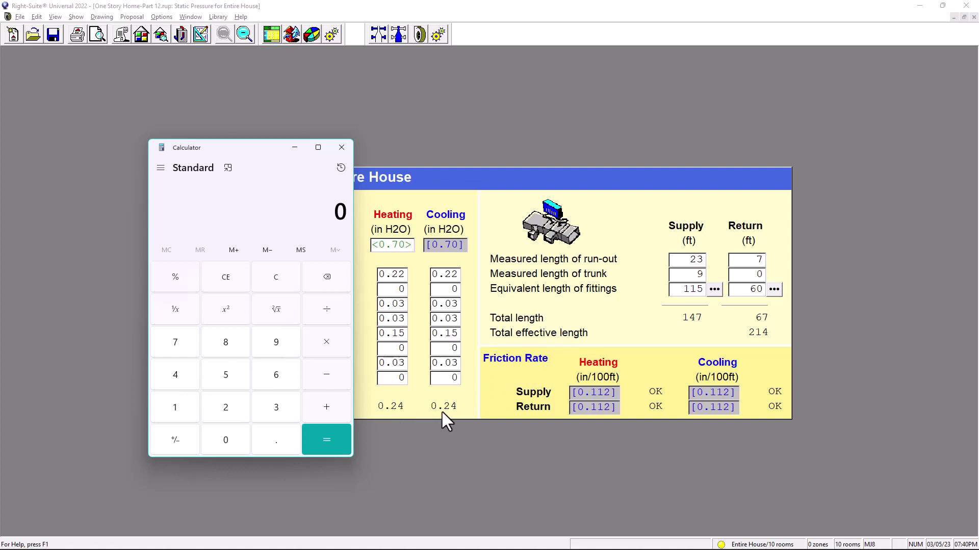
click(276, 441)
click(215, 408)
click(182, 372)
click(329, 308)
click(219, 410)
click(174, 405)
click(178, 368)
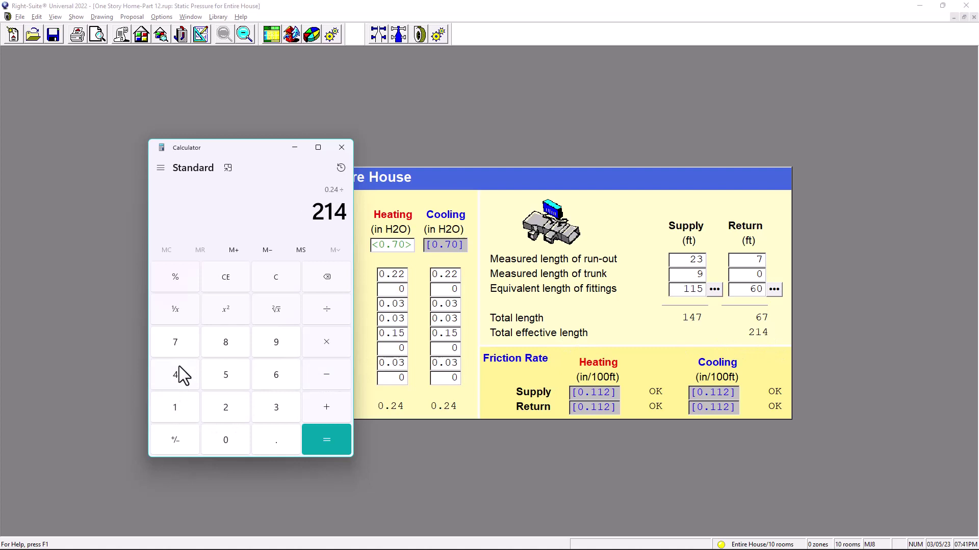
click(325, 439)
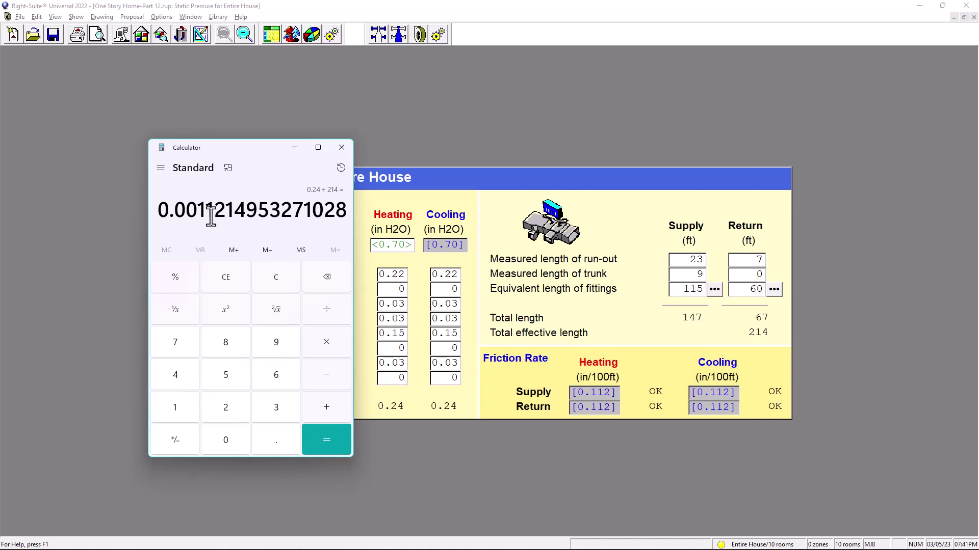
Multiply the quotient by 100 to work out the friction rate per 100 feet
click(326, 311)
click(334, 343)
click(188, 406)
click(226, 442)
click(224, 440)
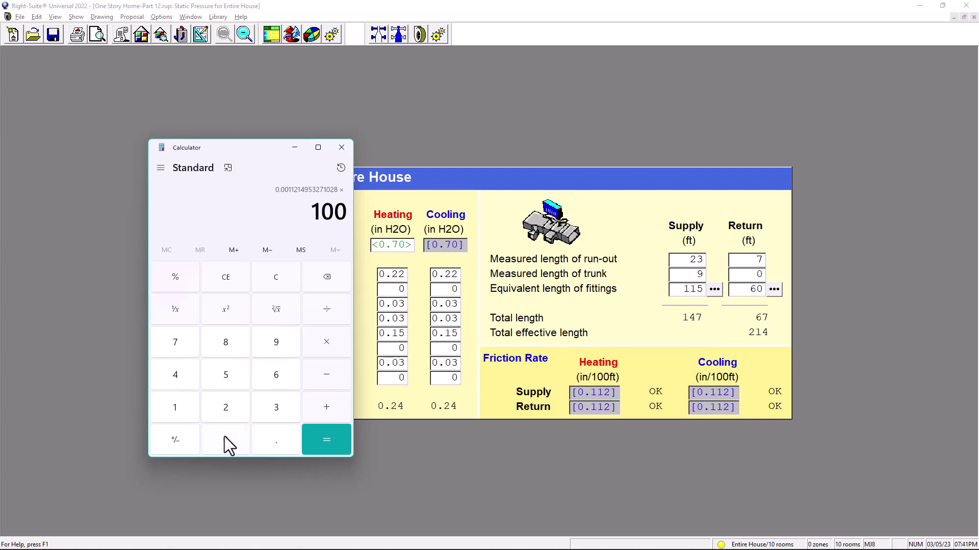
click(339, 437)
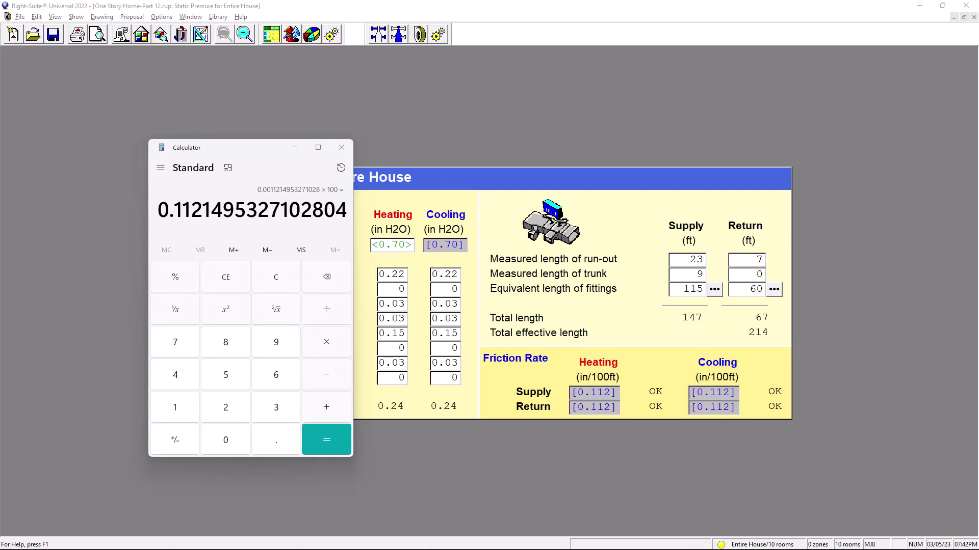
Switch to the browser to examine the enlarged Friction Rate Chart, and return to the duct drawing in Right-Suite Universal
key(alt+Tab)
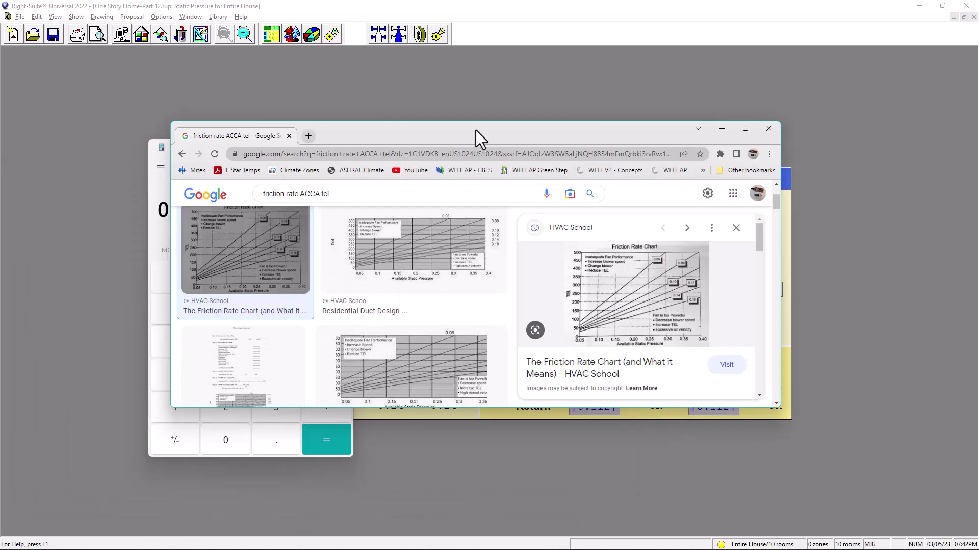
drag(476, 130, 503, 5)
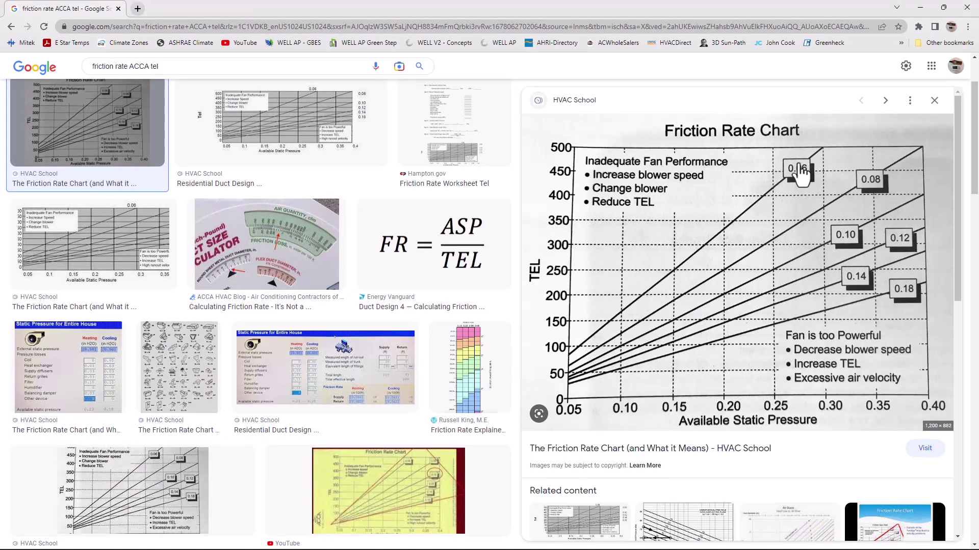
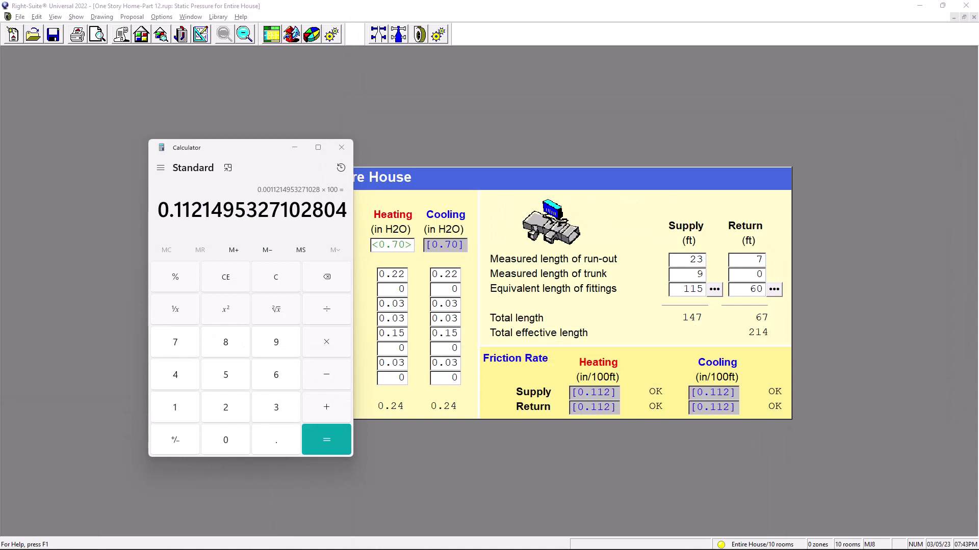
click(485, 91)
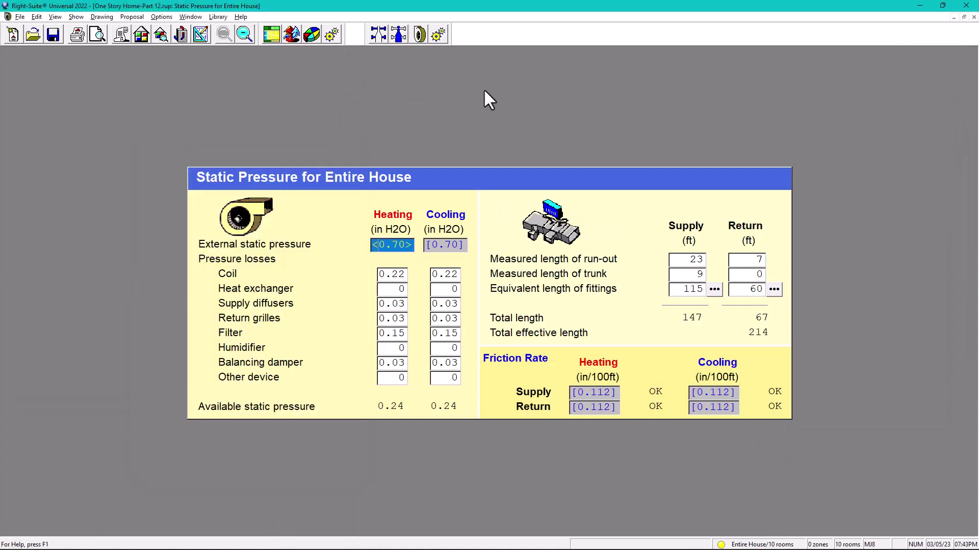
click(205, 36)
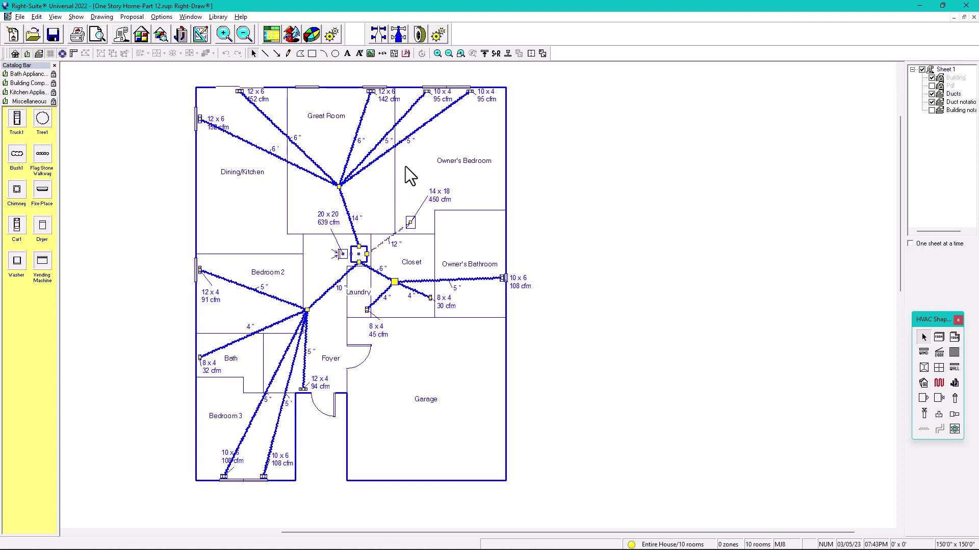
Bring the browser's Friction Rate Chart up again to review the 0.06 to 0.18 range, and put it away
key(alt+Tab)
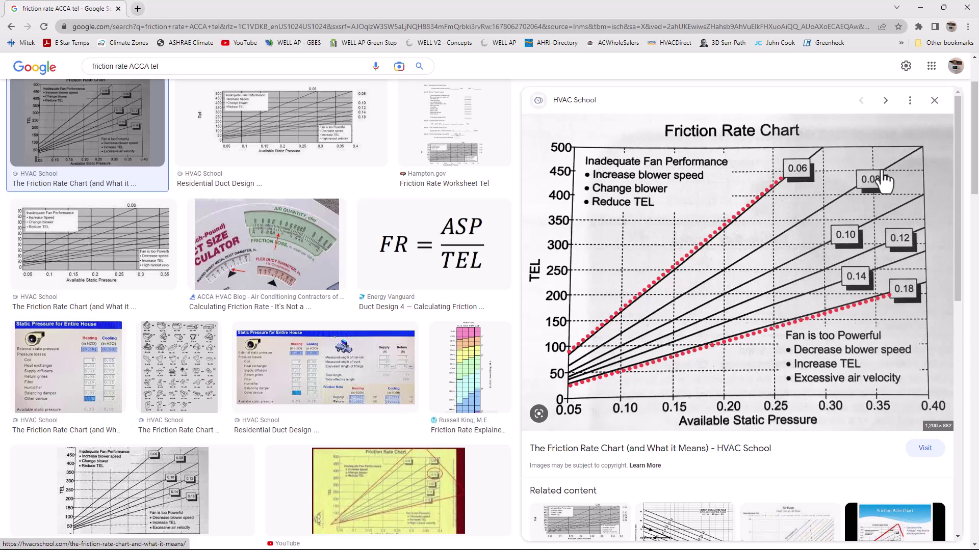
click(919, 7)
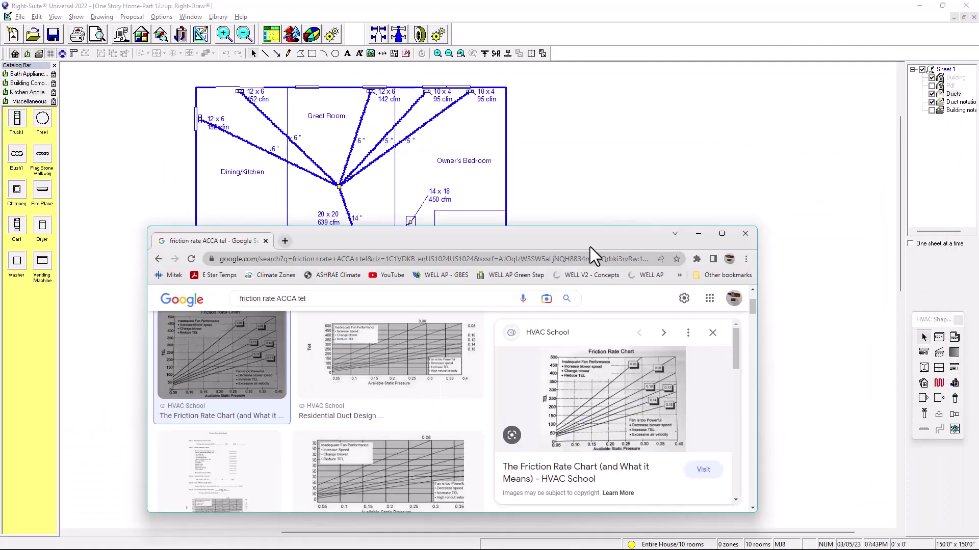
click(627, 298)
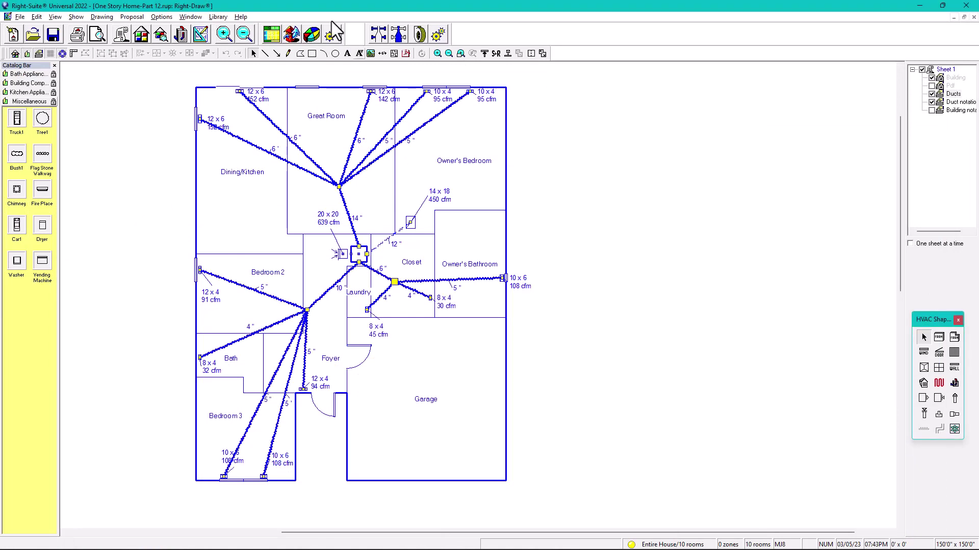
Review the friction rates and total effective length in the static pressure worksheet, and return to the floor plan's duct layout
click(419, 34)
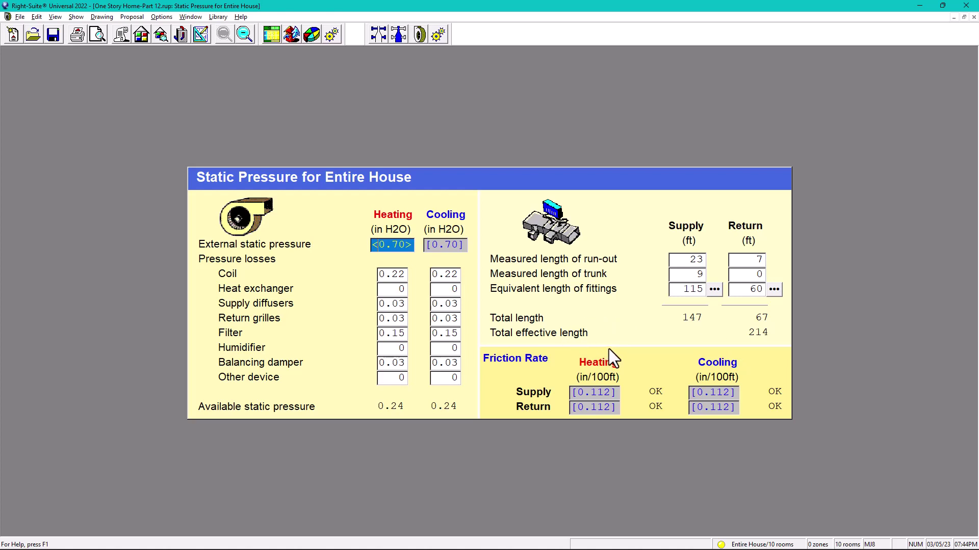
click(200, 35)
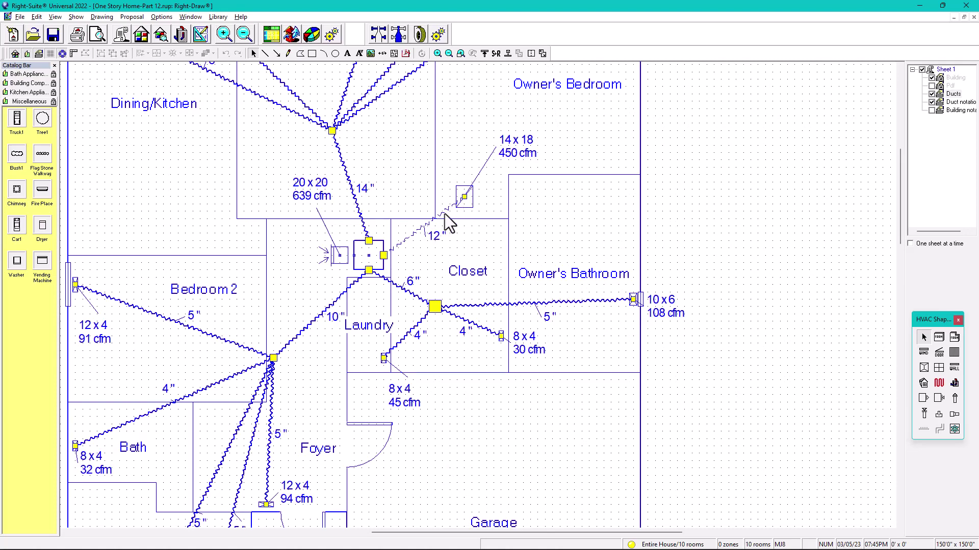
scroll(467, 197, down, 2)
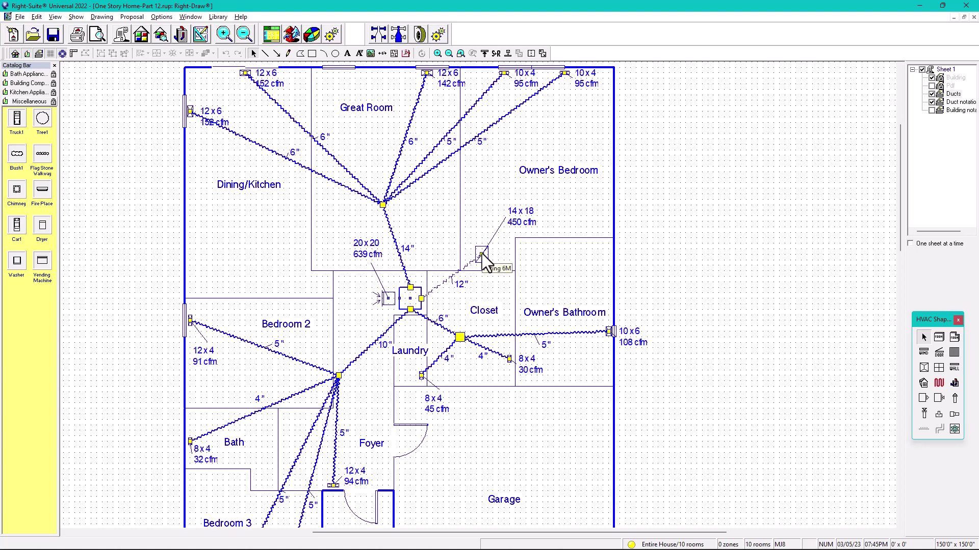
scroll(482, 253, down, 2)
middle_drag(482, 255, 486, 228)
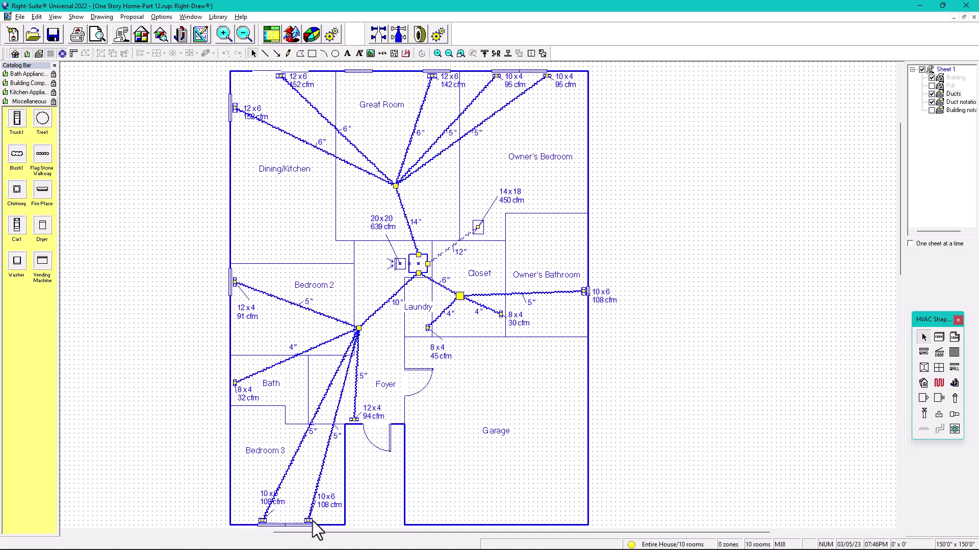
Set the drawing's duct property for showing the longest run ducts as thick lines to Yes and close the property sheet
double_click(682, 154)
drag(533, 124, 773, 104)
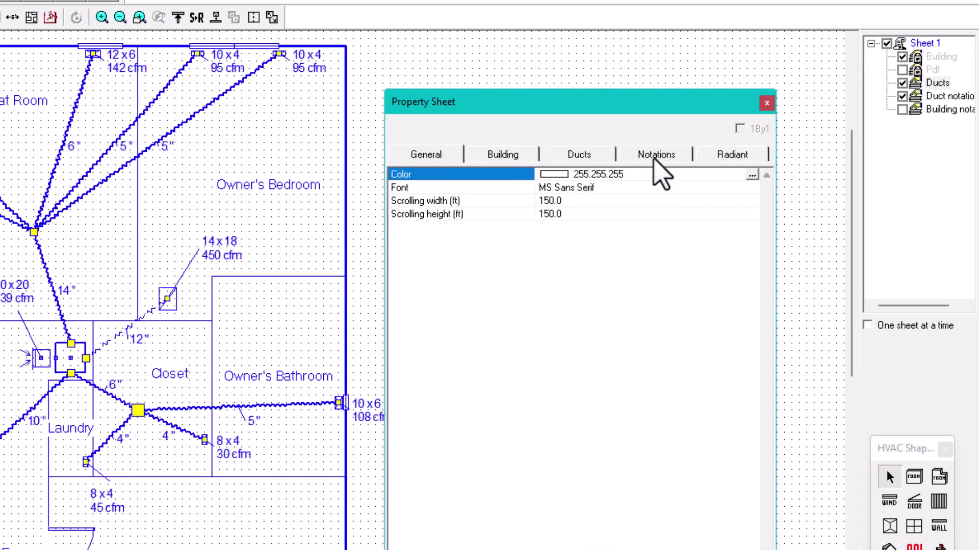
click(583, 156)
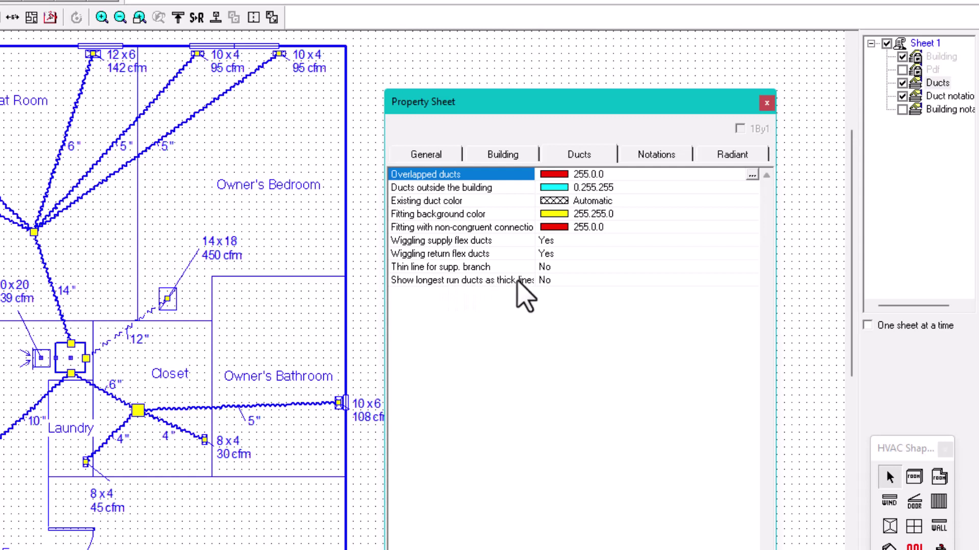
drag(535, 173, 552, 173)
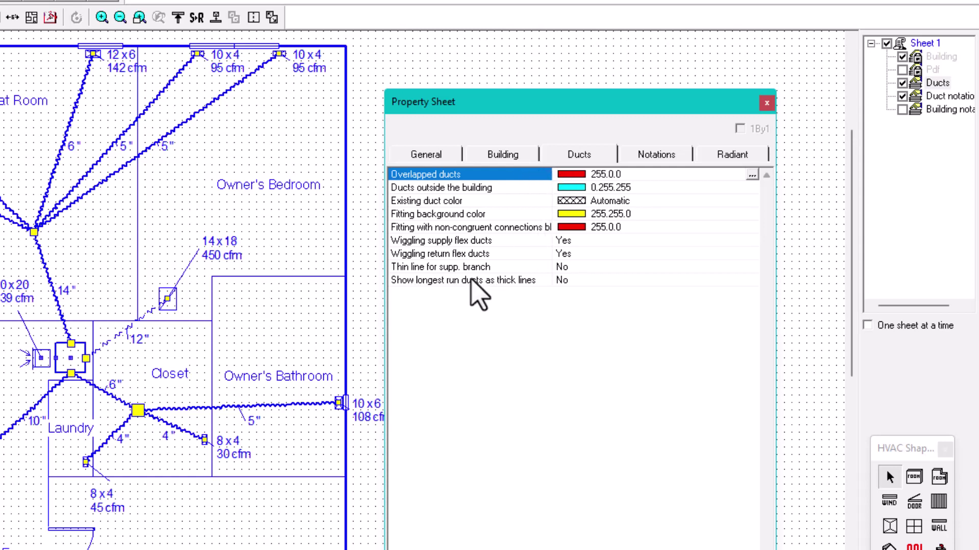
click(575, 281)
click(575, 281)
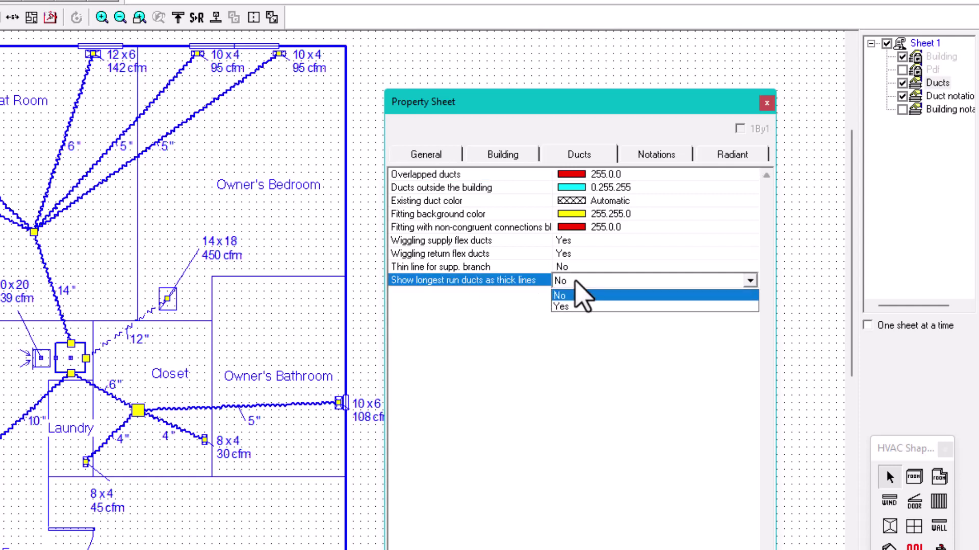
click(568, 306)
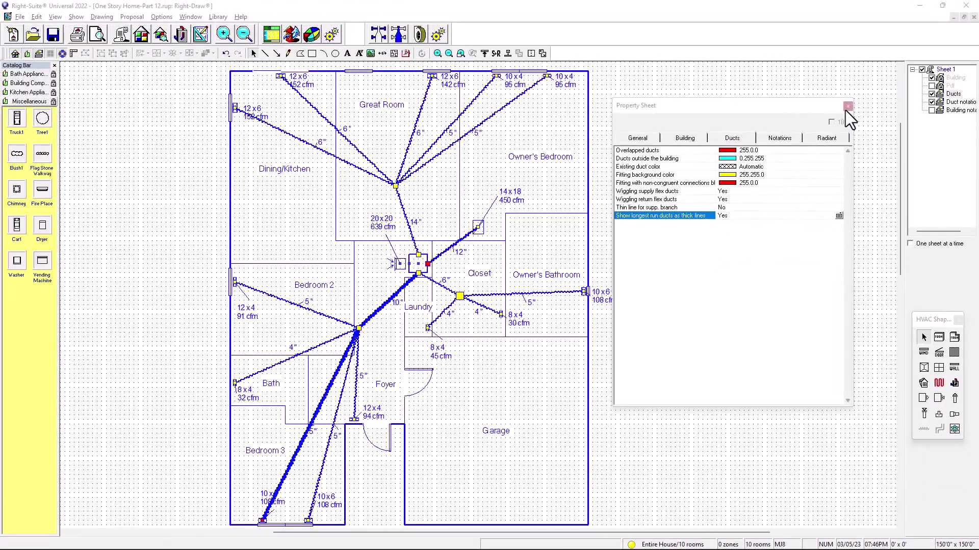
click(847, 106)
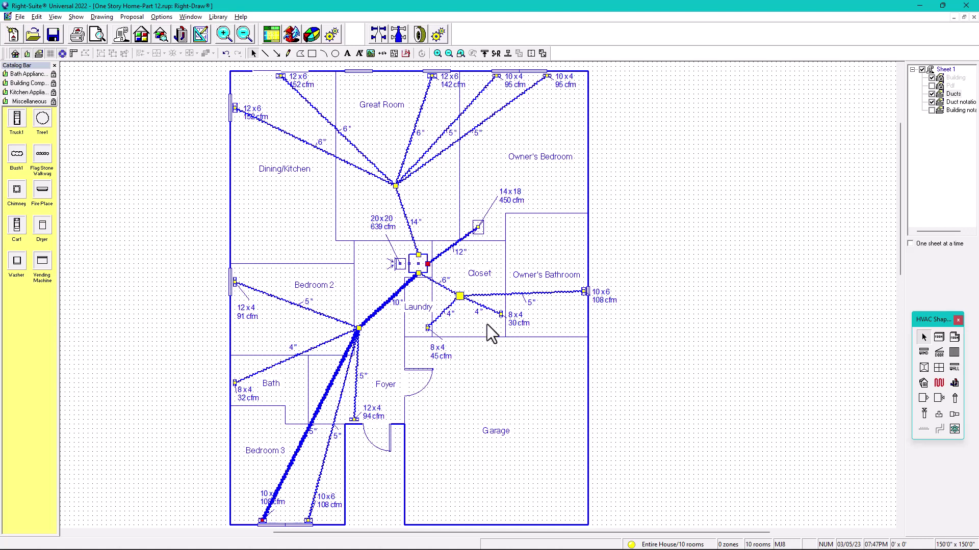
Examine the longest supply run to Bedroom 3 and the 12-inch return duct to the 14 x 18 grille
click(262, 521)
scroll(402, 276, up, 3)
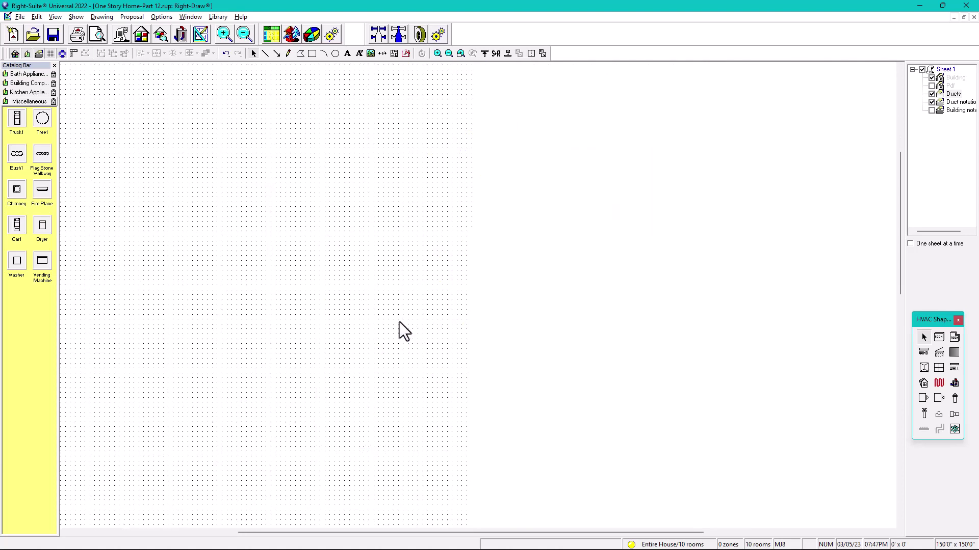
scroll(399, 322, down, 3)
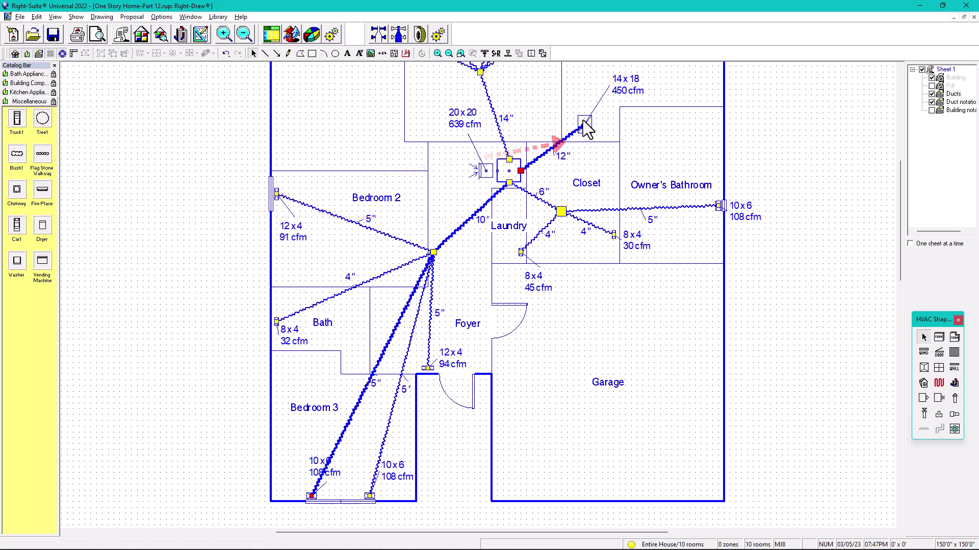
scroll(586, 135, up, 2)
scroll(509, 230, down, 2)
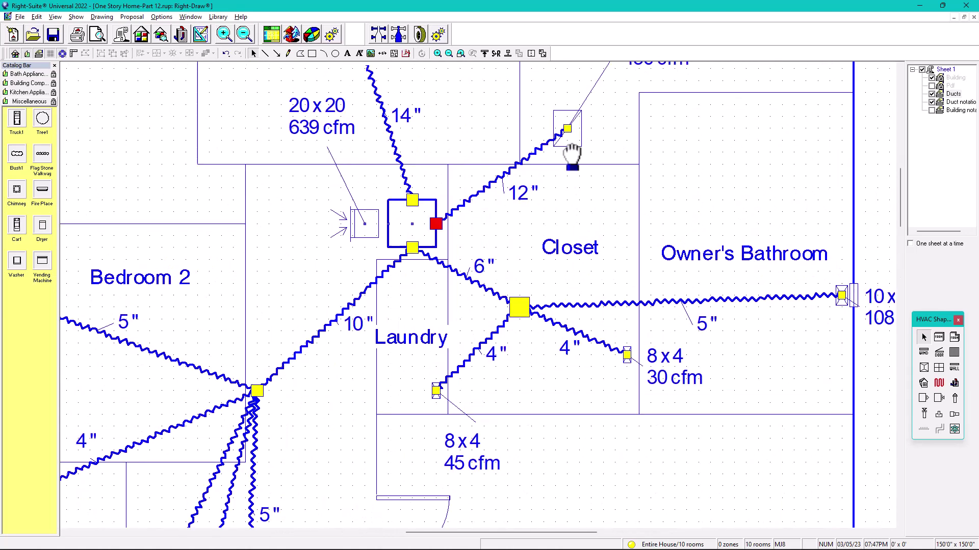
scroll(483, 231, down, 1)
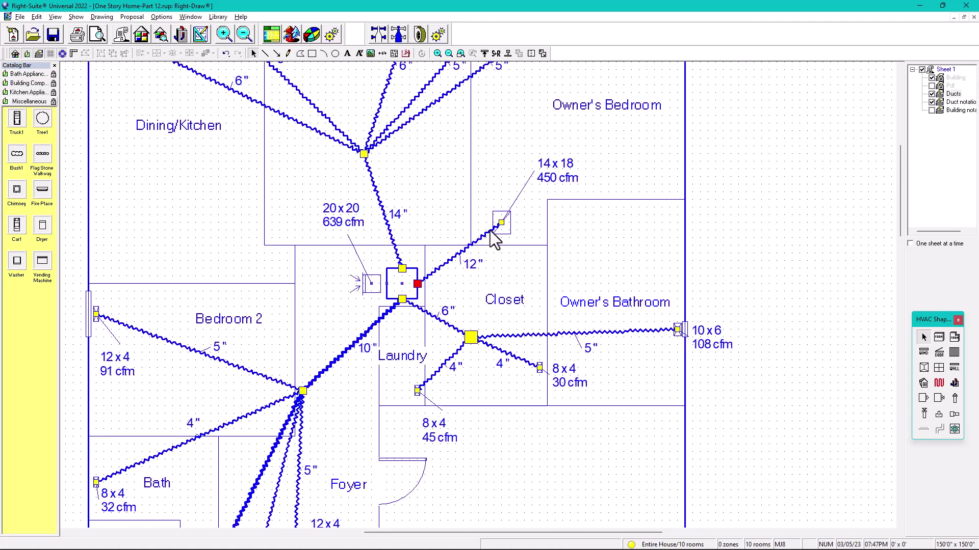
middle_drag(509, 232, 394, 257)
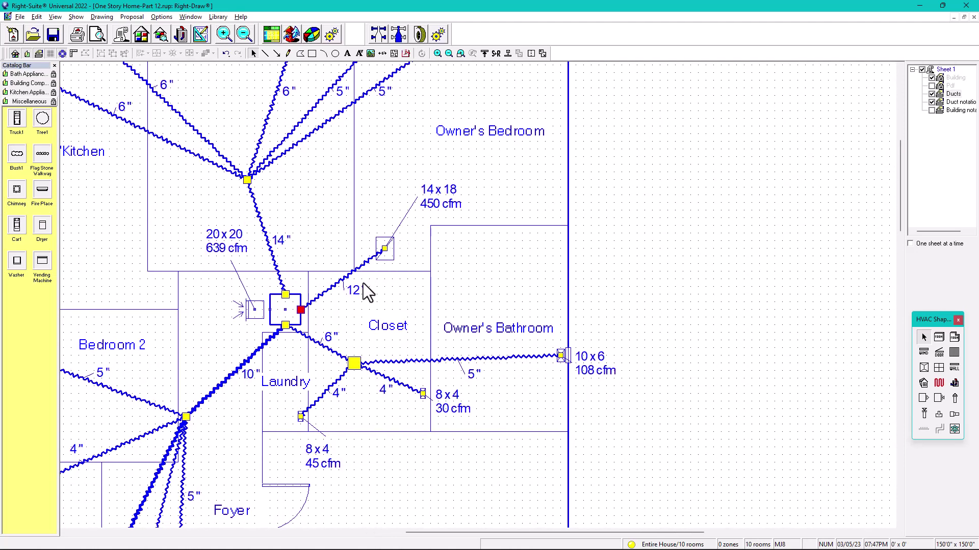
Set the drawing's duct notations to contain Size, Length and close the property sheet
double_click(690, 180)
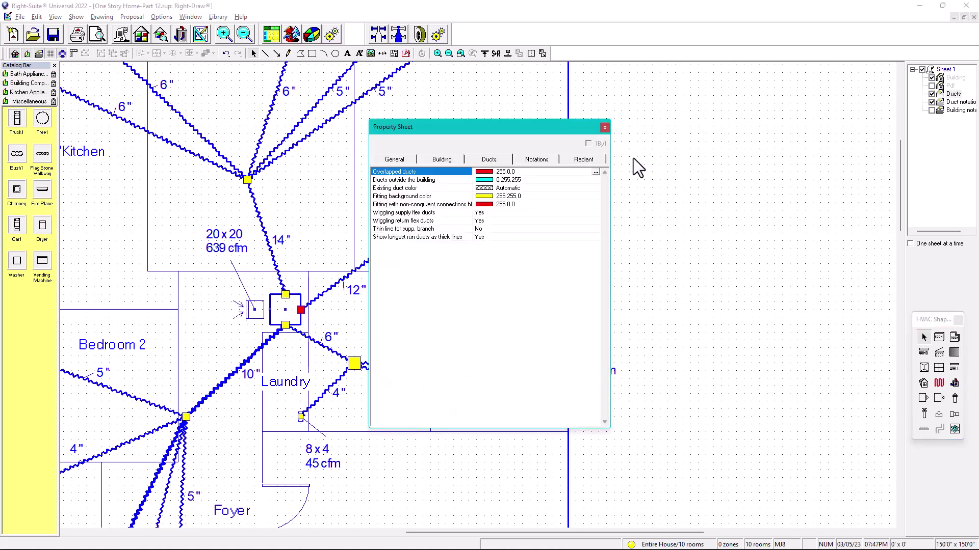
drag(497, 127, 703, 118)
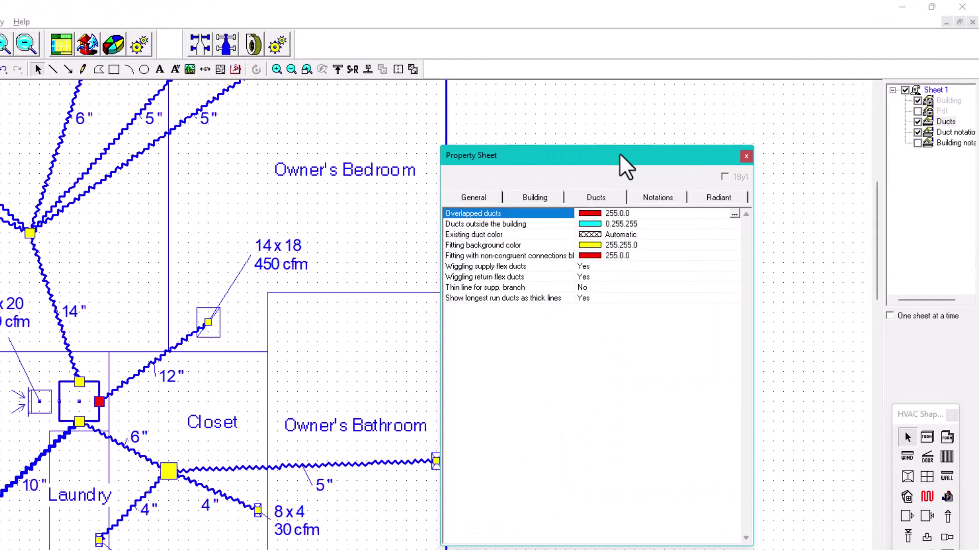
click(658, 194)
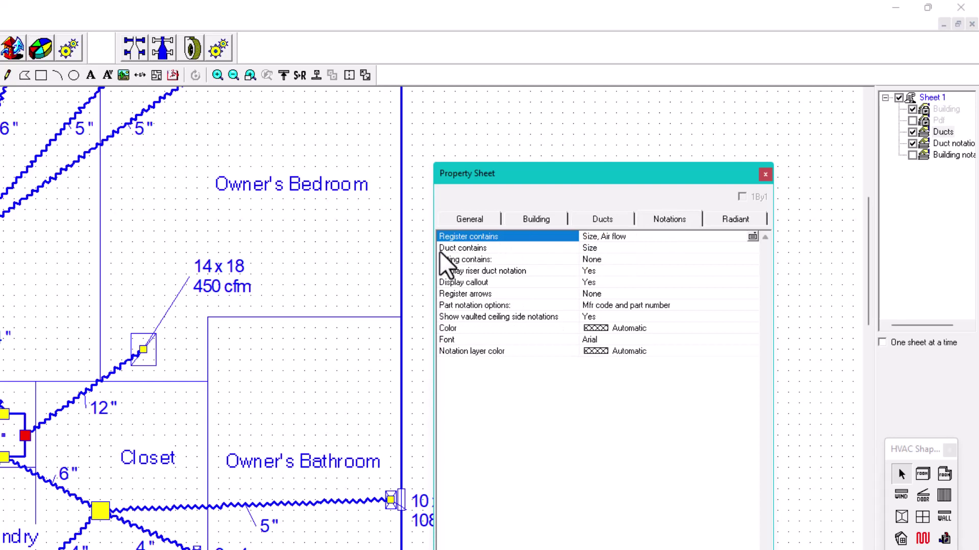
click(595, 249)
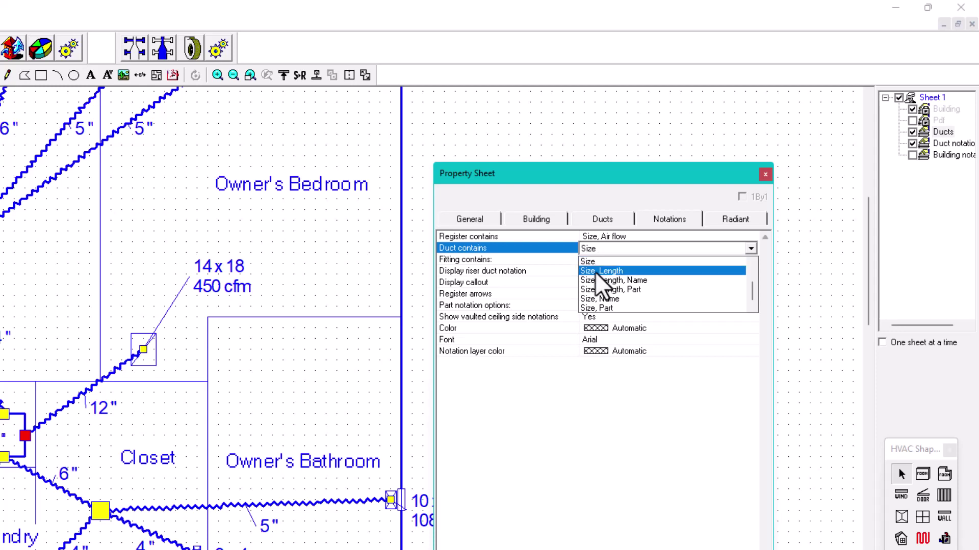
click(595, 272)
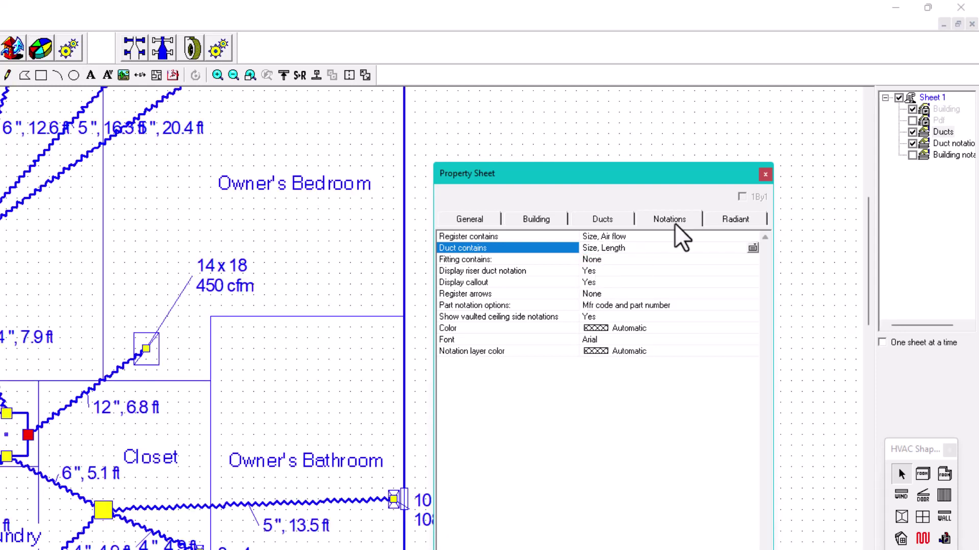
click(765, 175)
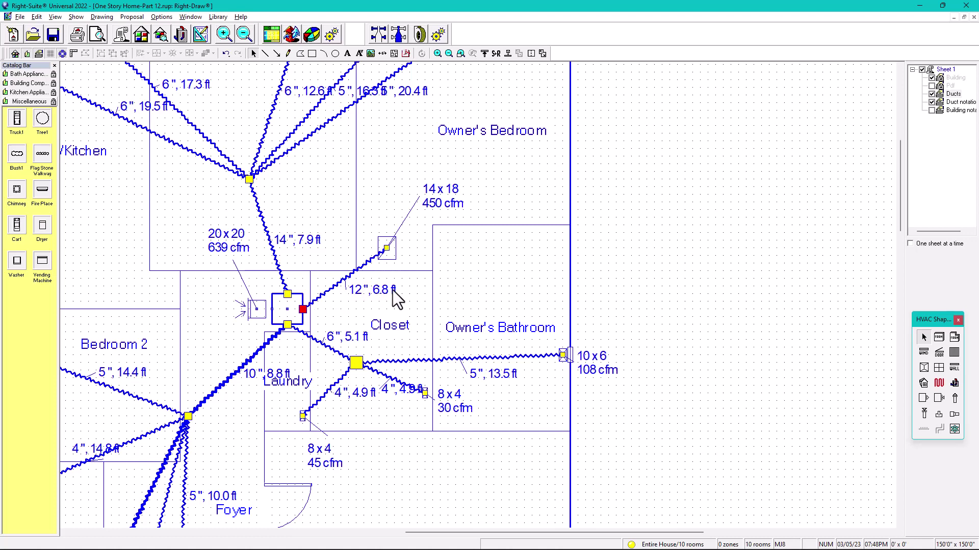
Compare the return's measured run-out length in the static pressure worksheet with the 12-inch return duct's length on the floor plan
click(420, 35)
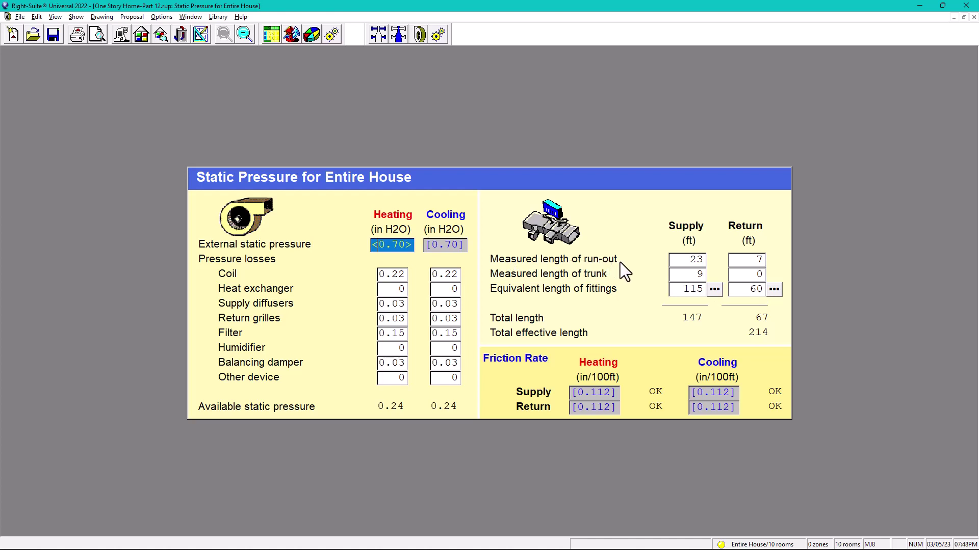
click(756, 260)
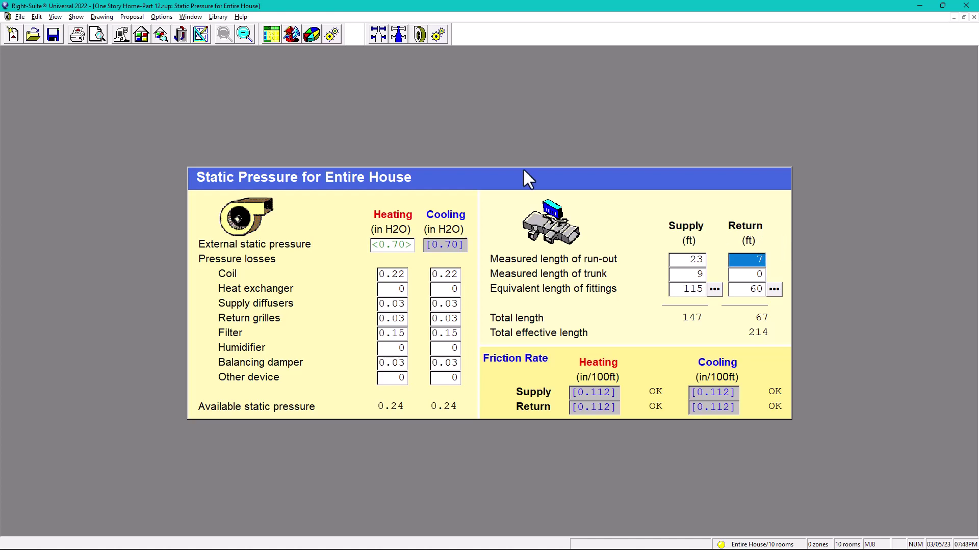
click(201, 34)
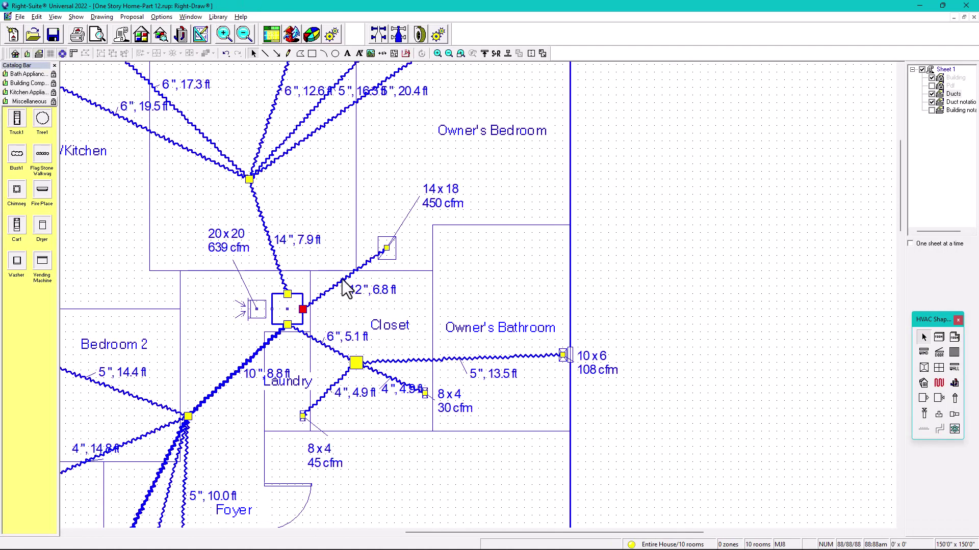
click(381, 294)
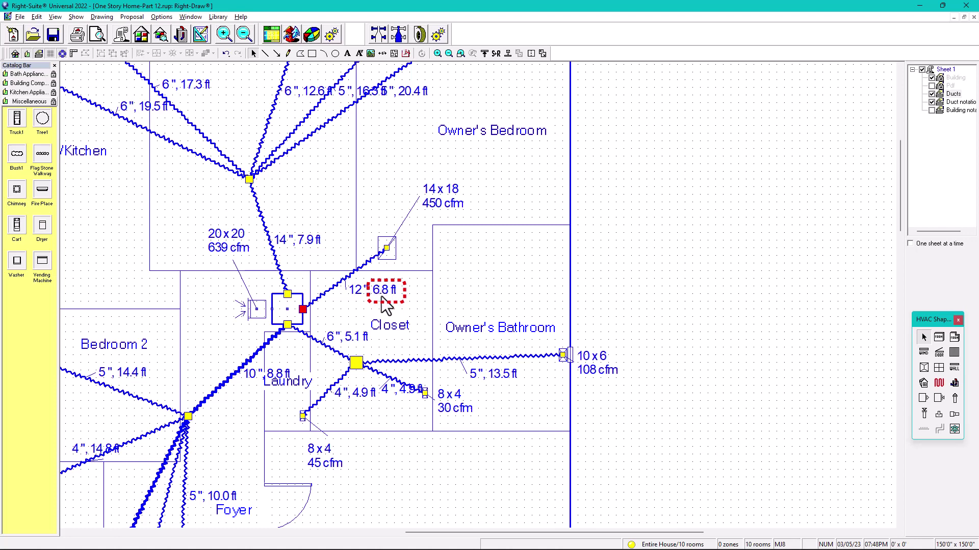
click(419, 34)
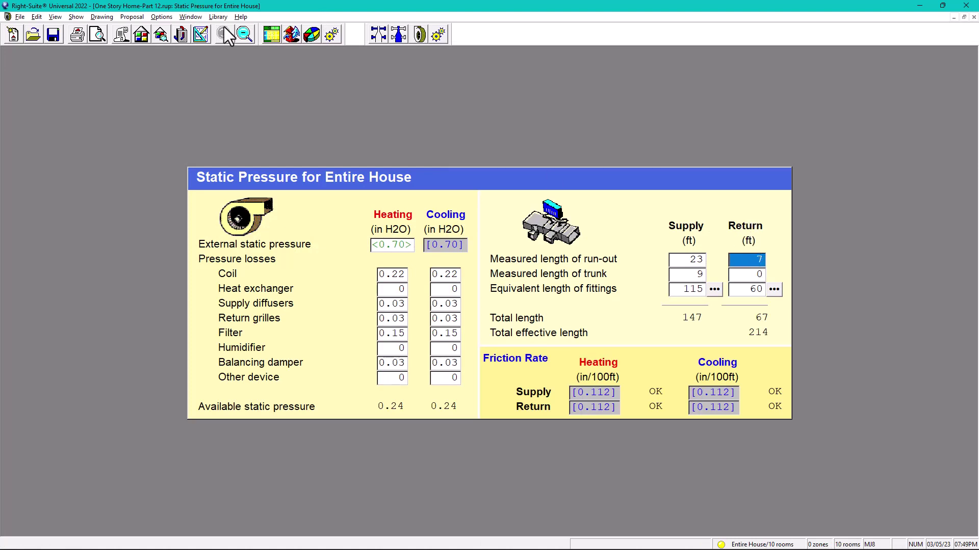
click(200, 34)
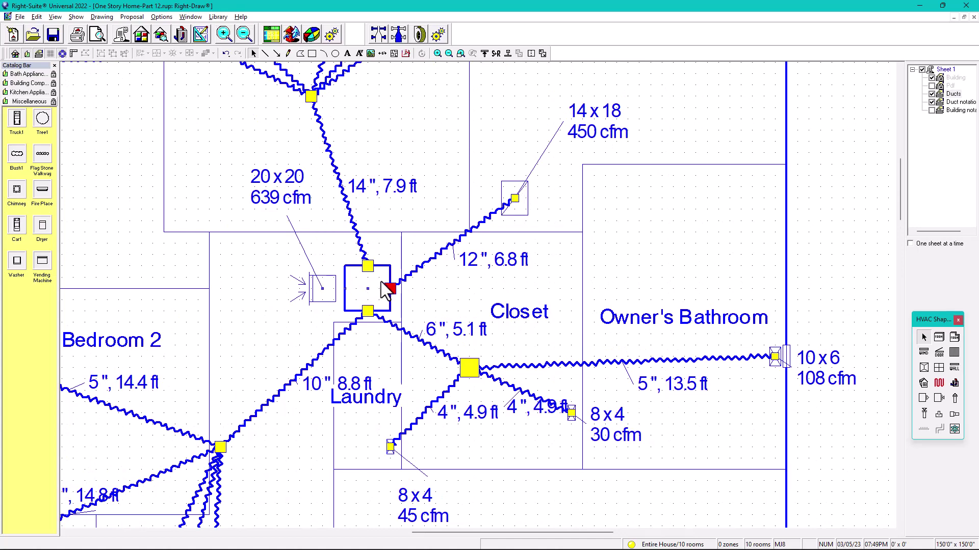
Examine the longest supply and return runs around the air handler and check the worksheet's return equivalent length of fittings
scroll(479, 255, down, 4)
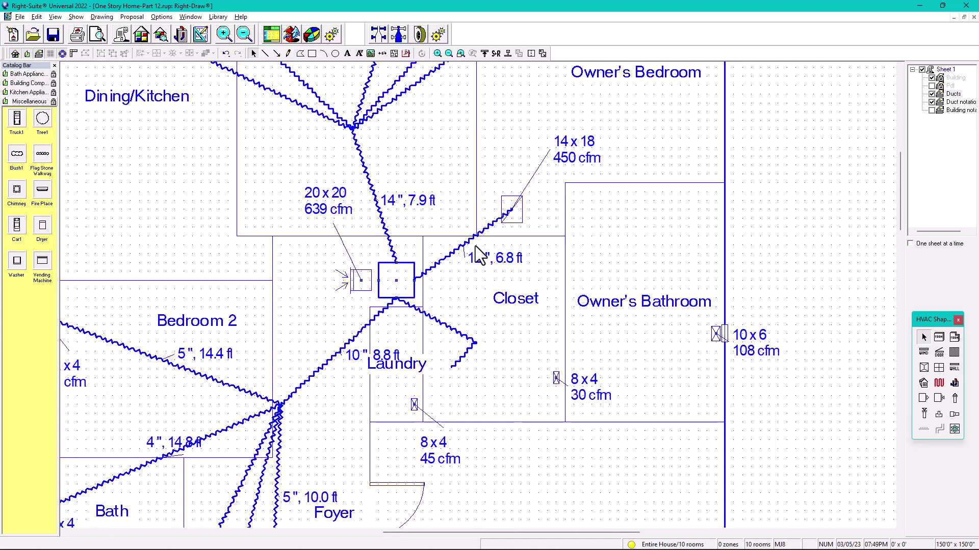
middle_drag(461, 272, 454, 225)
scroll(454, 216, up, 1)
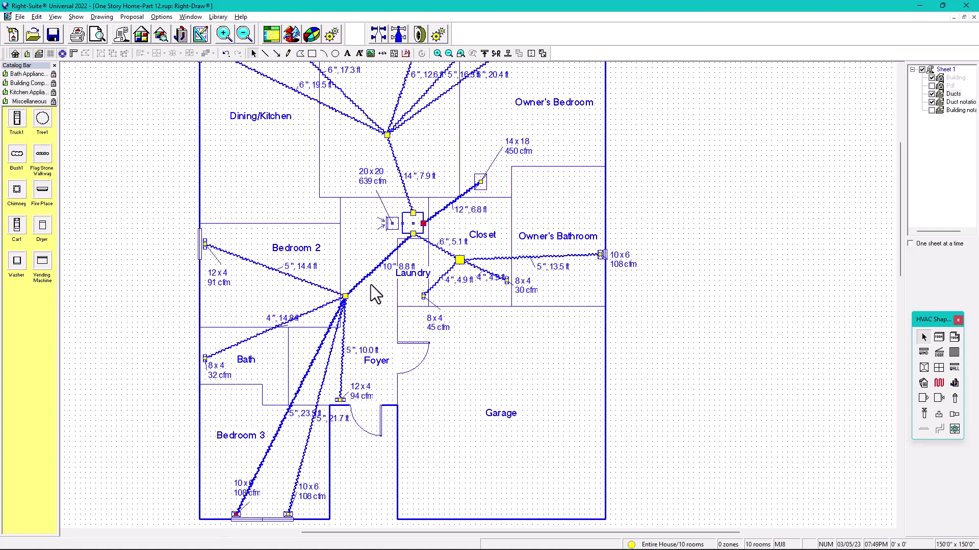
scroll(486, 168, up, 4)
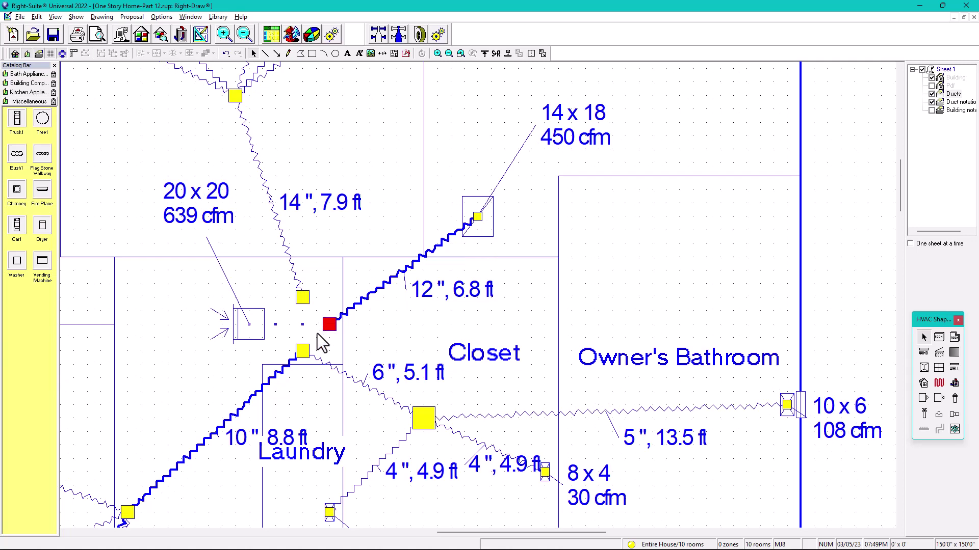
scroll(513, 249, down, 1)
scroll(513, 249, down, 1)
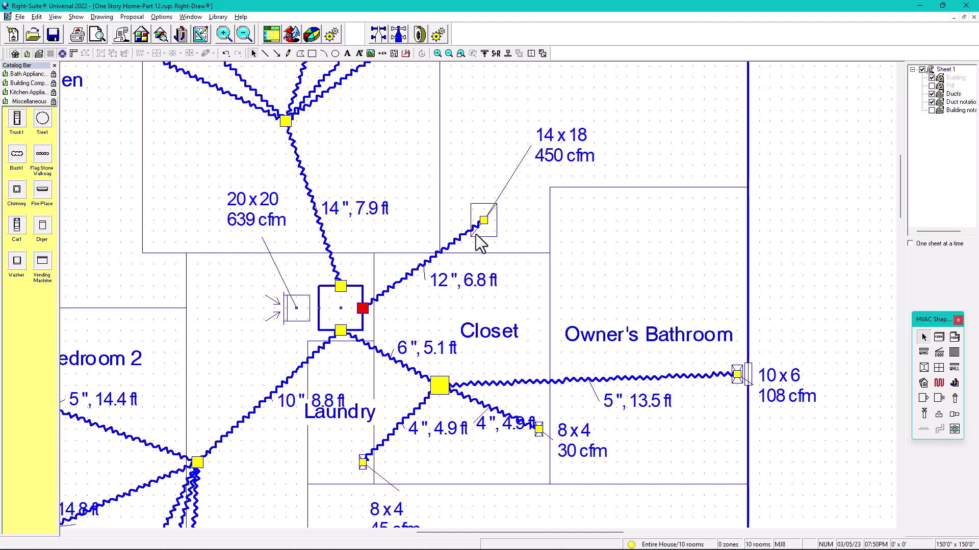
click(419, 34)
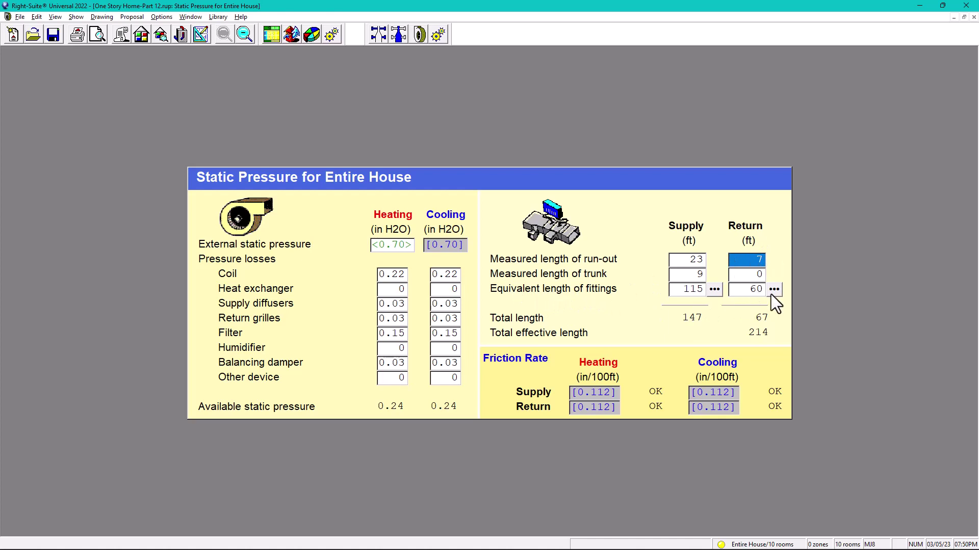
click(202, 36)
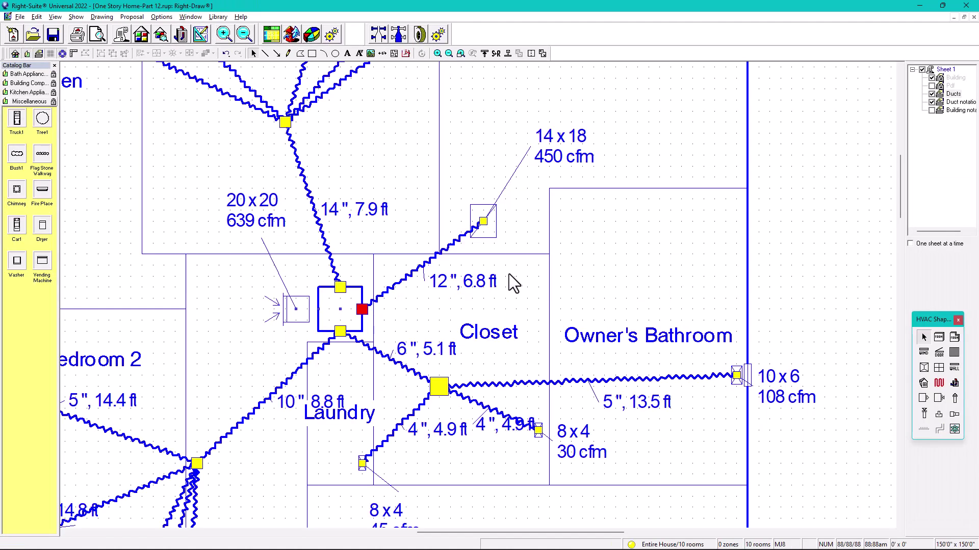
Review the Fitting 1 details of the 14 x 18 return grille's boot and browse the Group 6 branch return air fittings
click(483, 221)
double_click(482, 222)
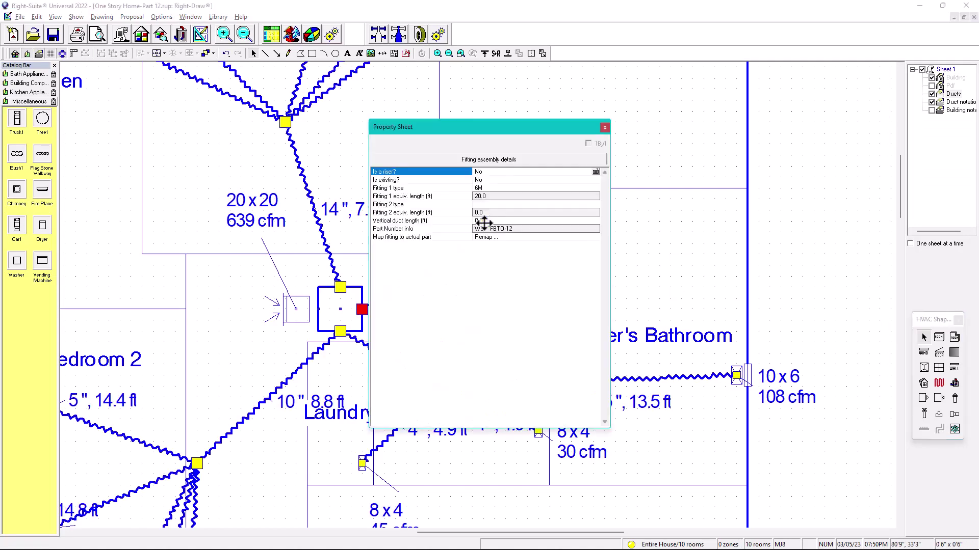
drag(470, 124, 639, 137)
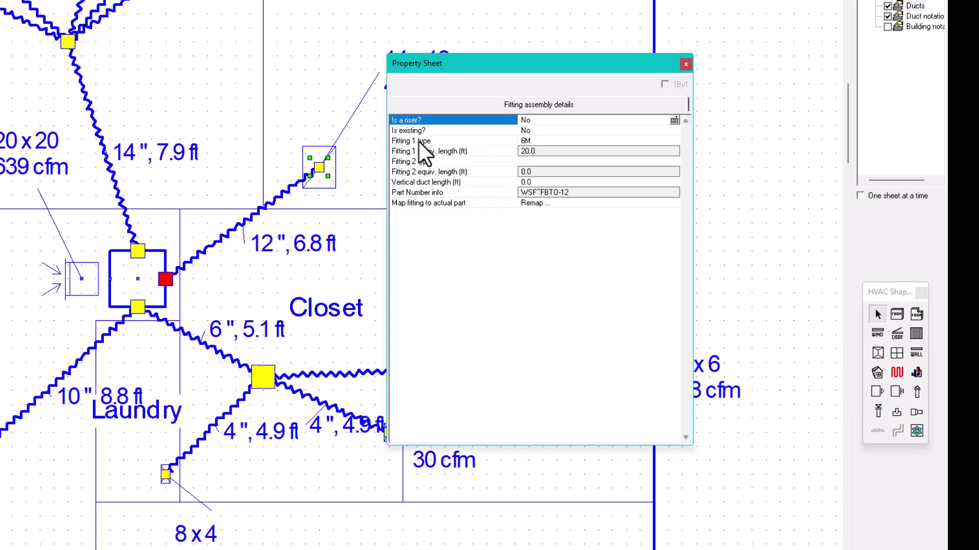
text(20)
click(528, 141)
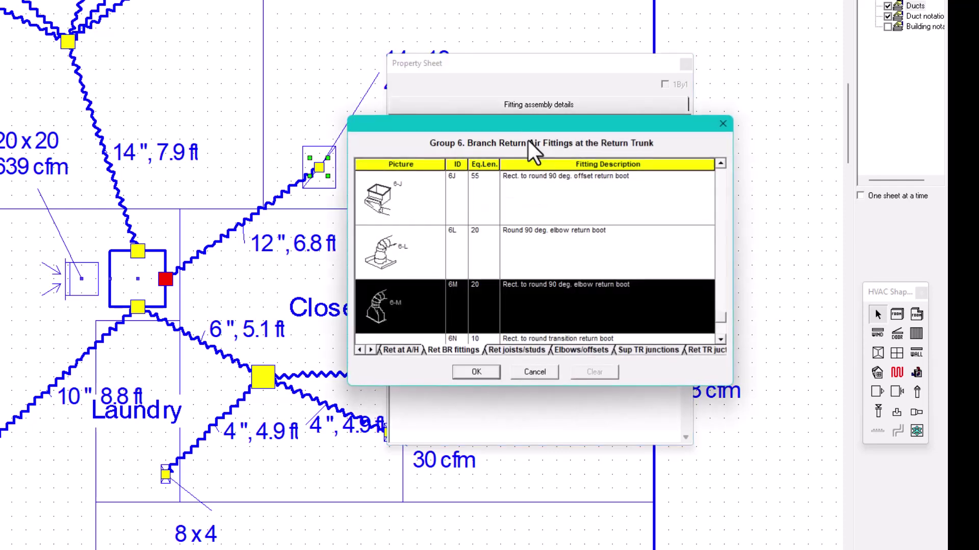
drag(518, 131, 539, 44)
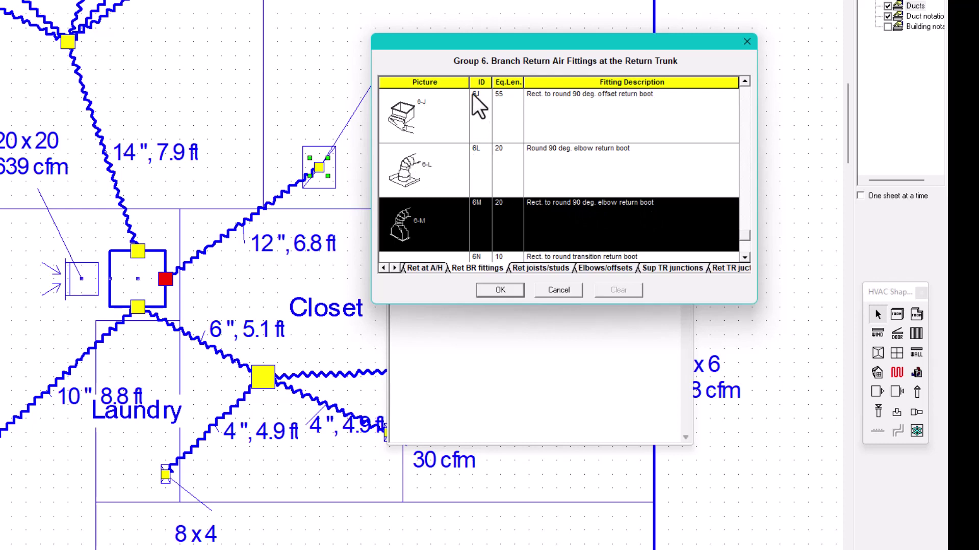
click(745, 255)
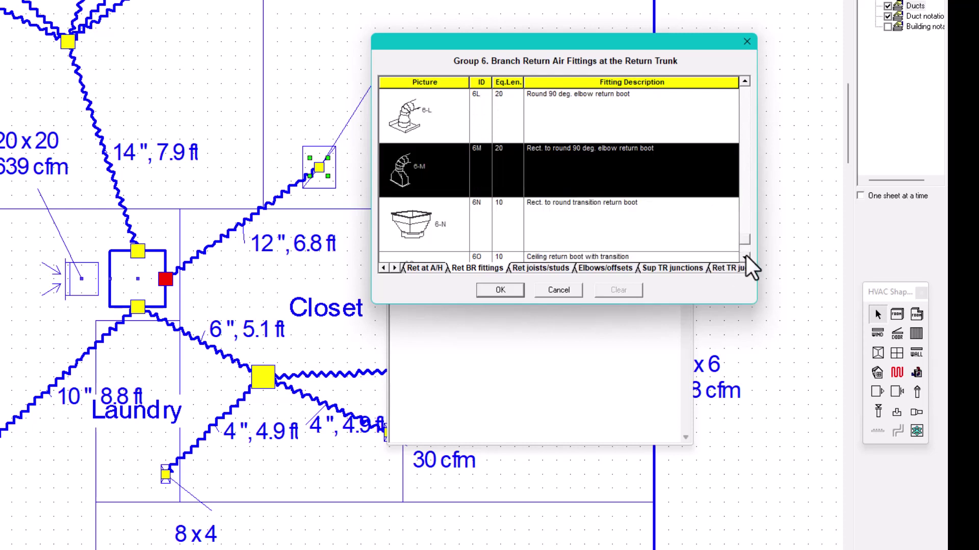
click(748, 83)
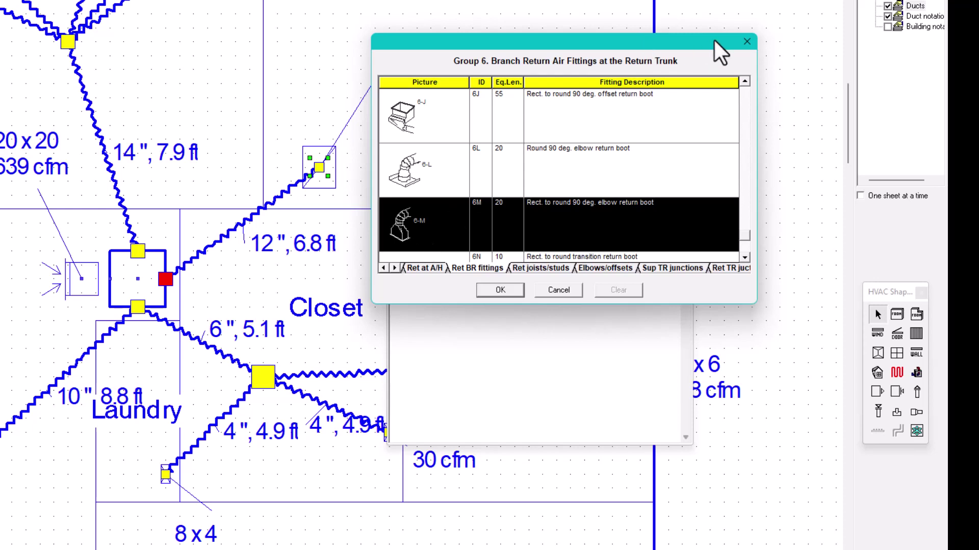
click(747, 41)
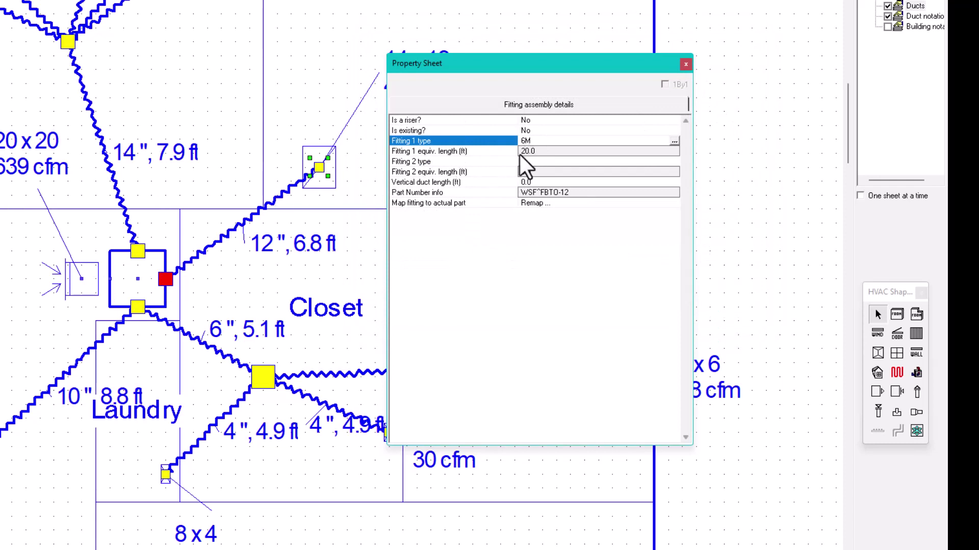
Review the return duct's fitting at the air handler against the Group 5 return air fittings, keeping 5D, and close the property sheet
click(165, 280)
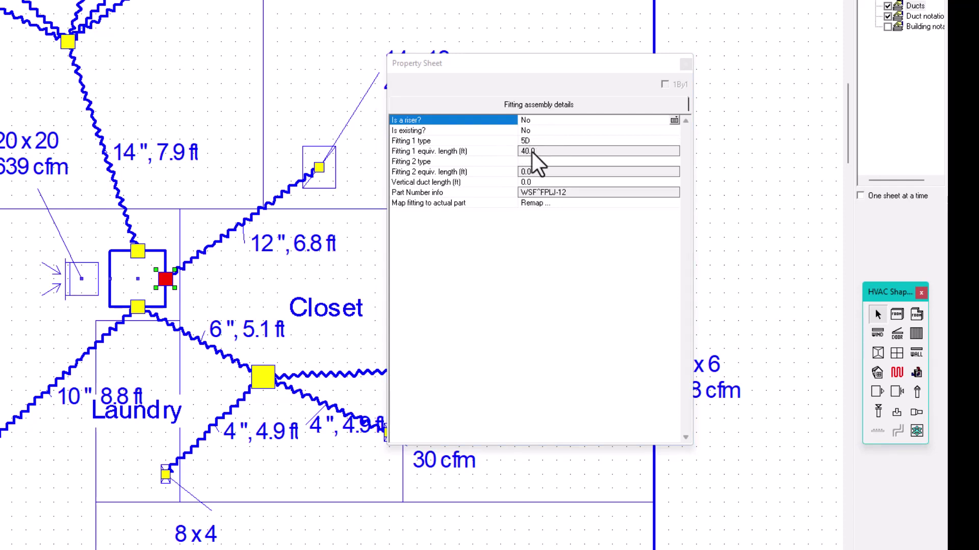
click(319, 168)
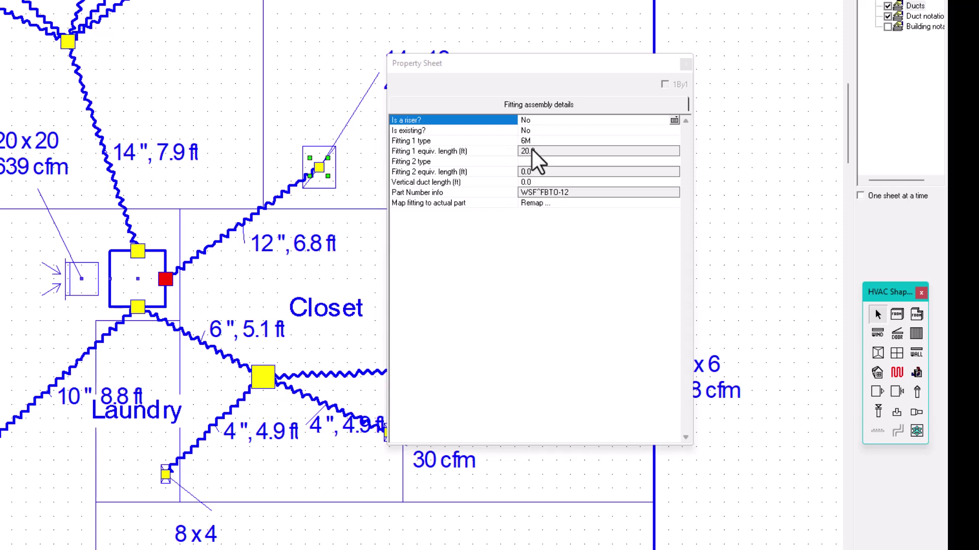
click(164, 277)
click(528, 142)
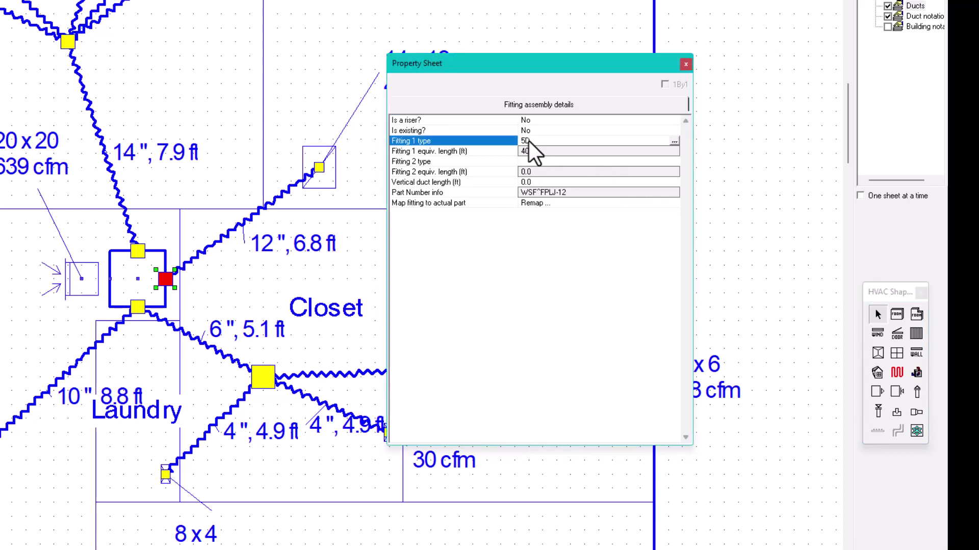
click(530, 142)
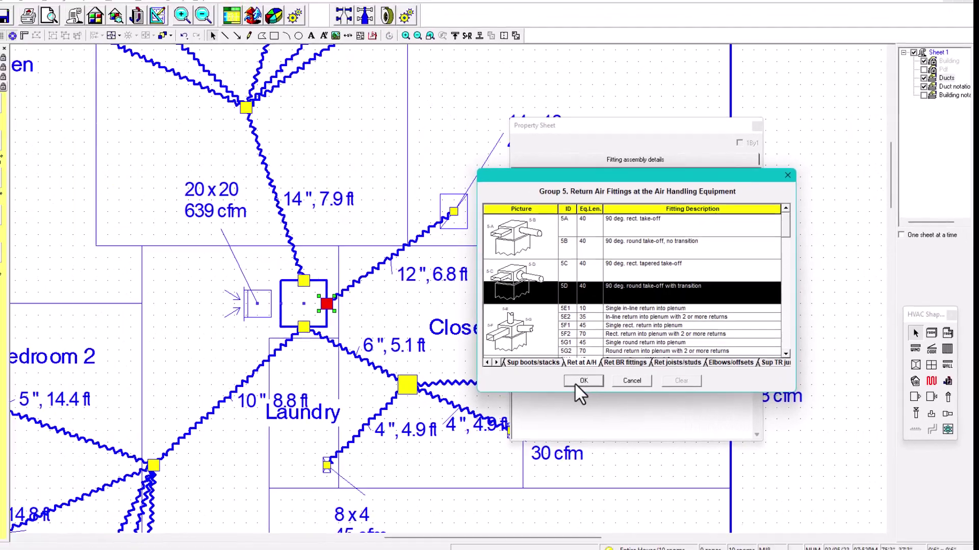
click(476, 373)
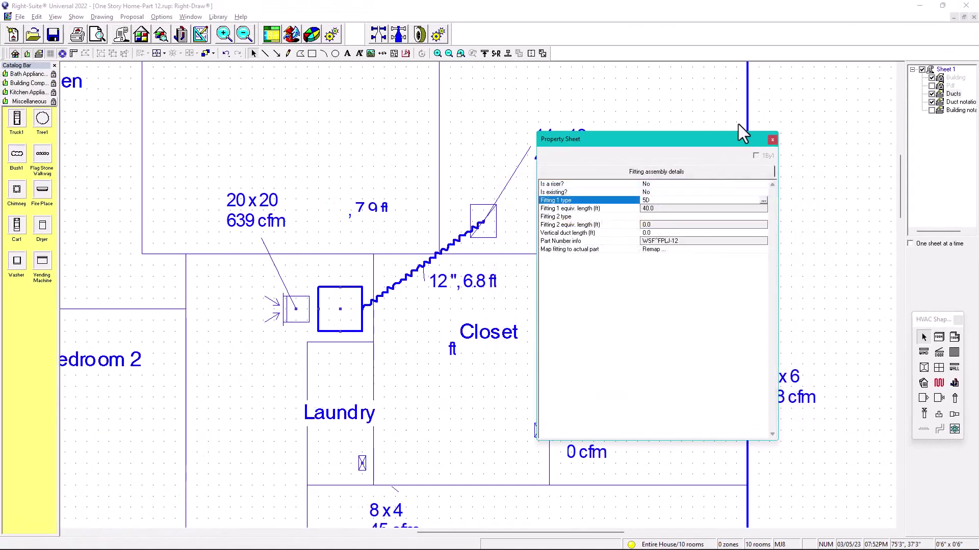
click(773, 139)
Review the return fittings' equivalent length breakdown from the static pressure worksheet, and return to the floor plan's supply ducts
click(419, 34)
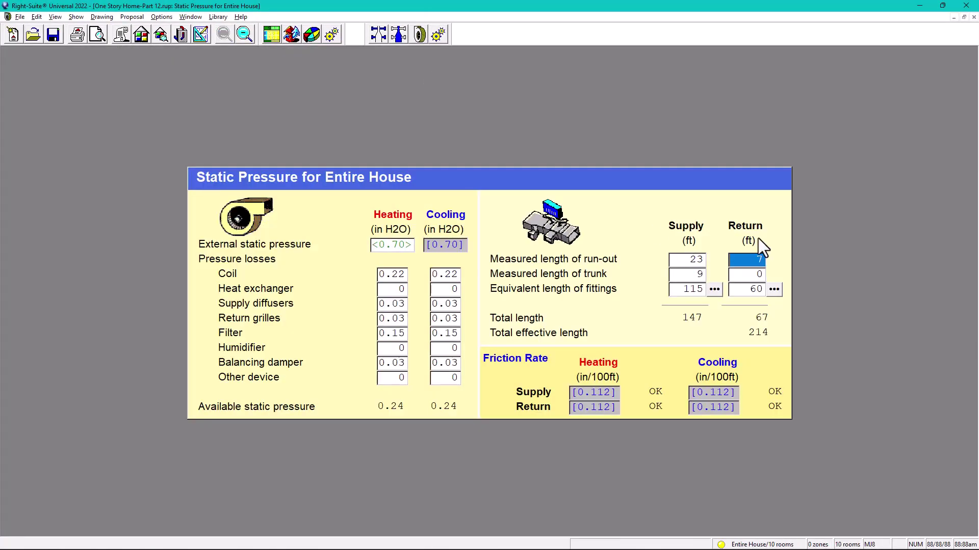
click(774, 290)
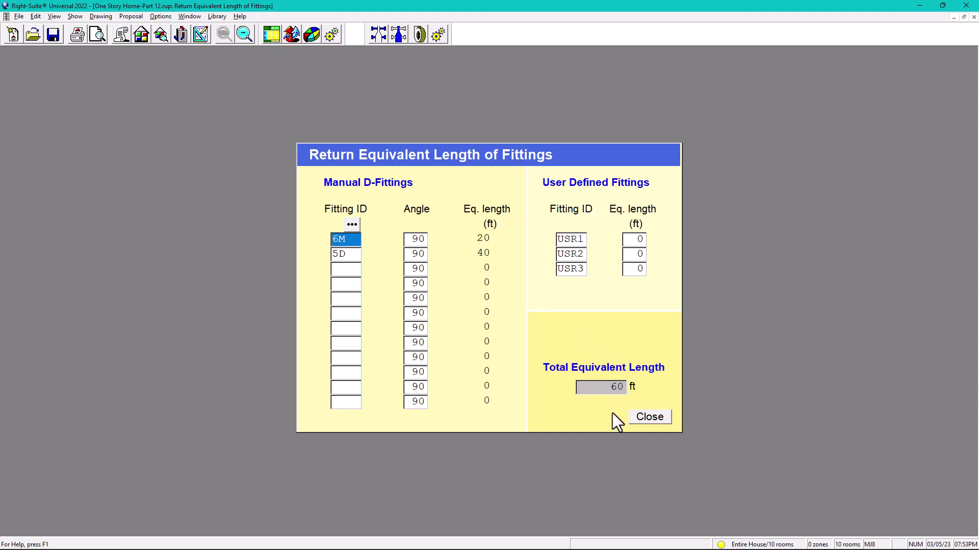
click(650, 417)
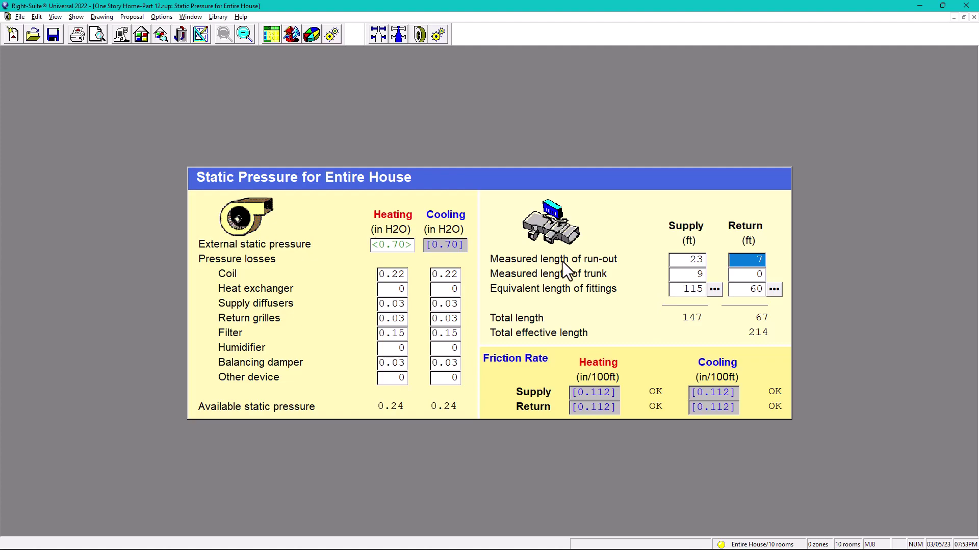
click(201, 32)
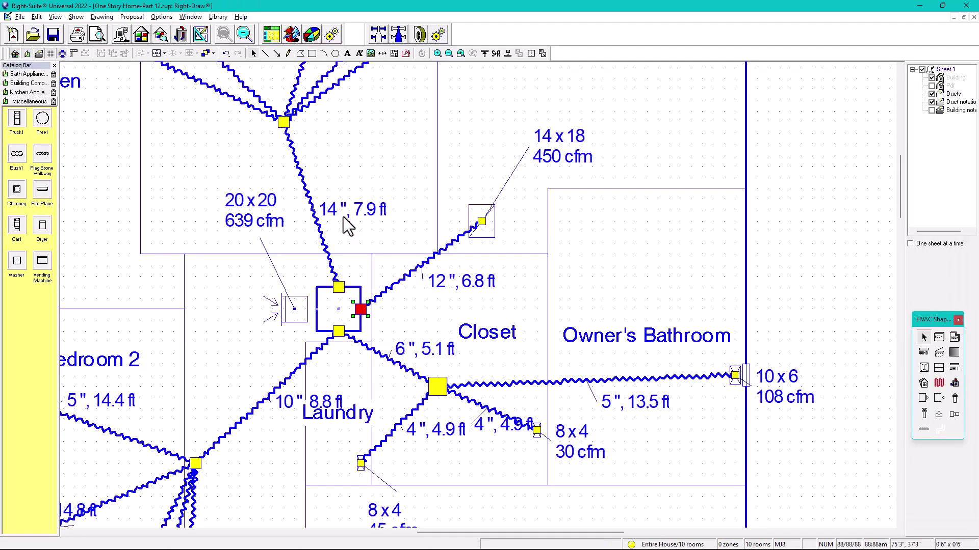
middle_drag(375, 398, 532, 264)
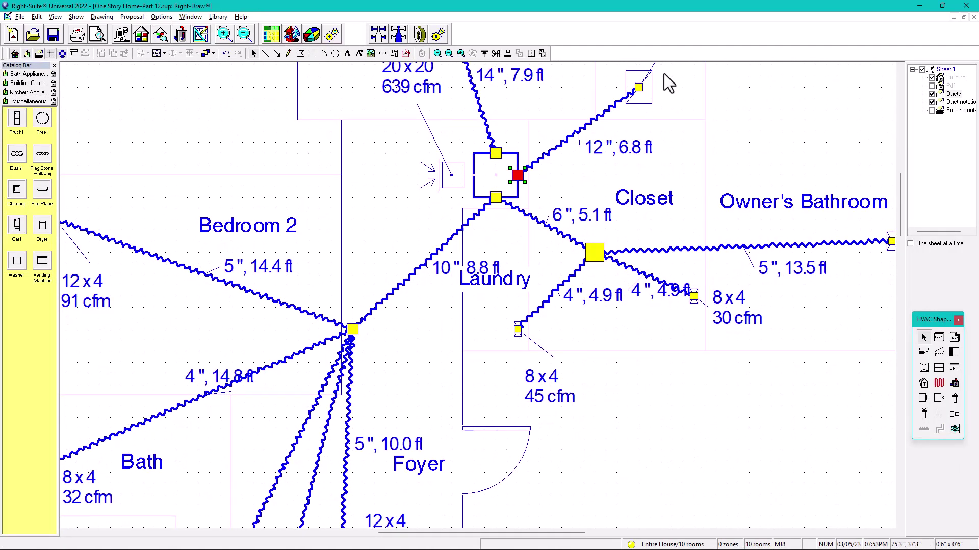
Move the 10-inch, 8.8 ft duct label clear of the Laundry name and the 5-inch, 23.5 ft label to just above Bedroom 3
middle_drag(453, 273, 501, 237)
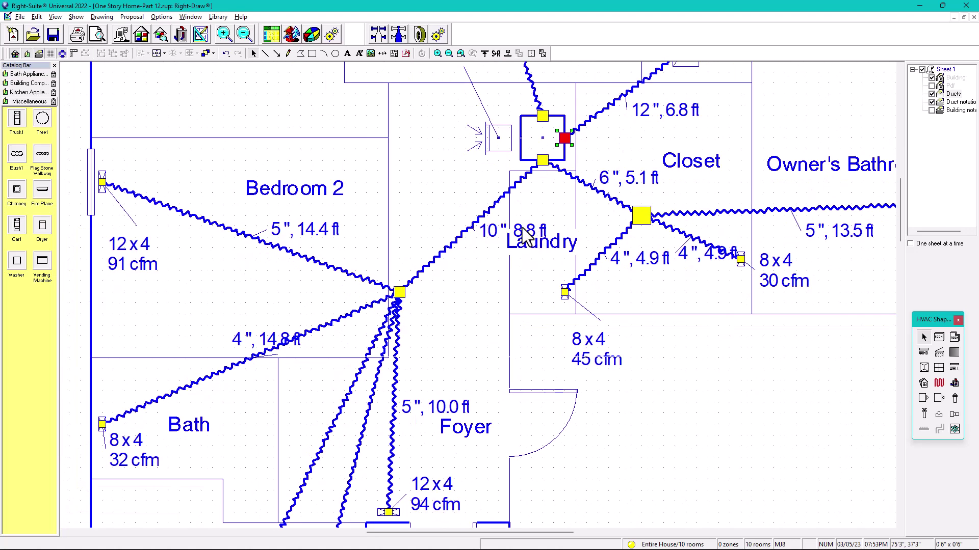
click(508, 225)
drag(508, 226, 490, 279)
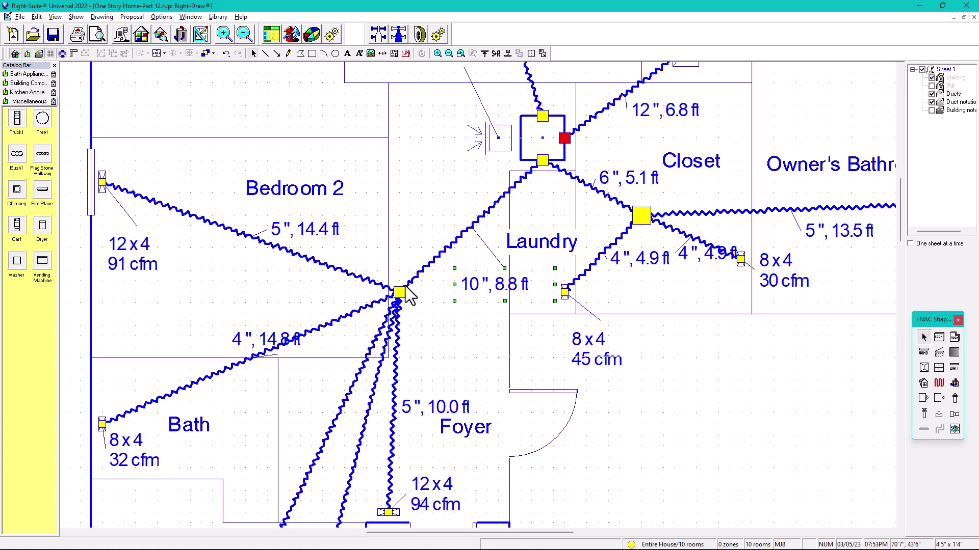
scroll(495, 289, down, 3)
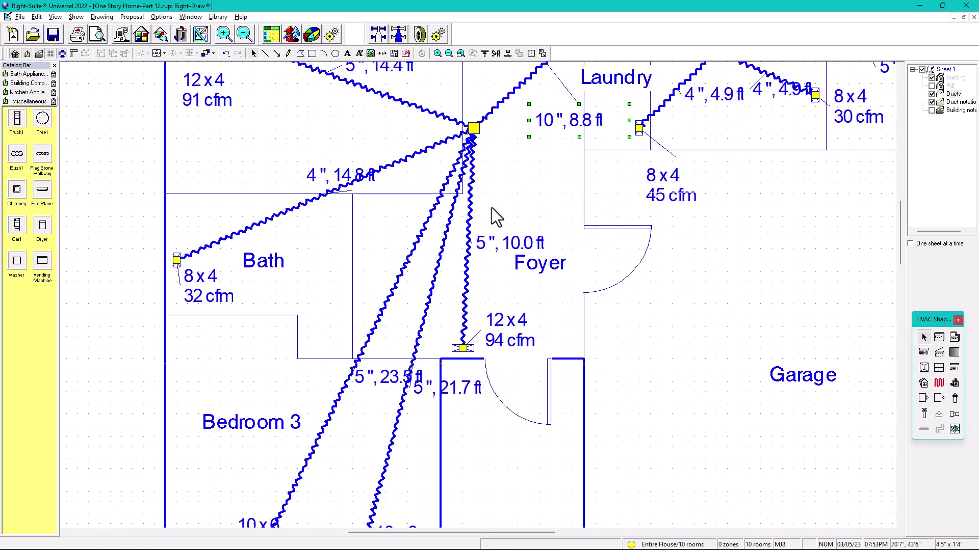
scroll(439, 295, down, 1)
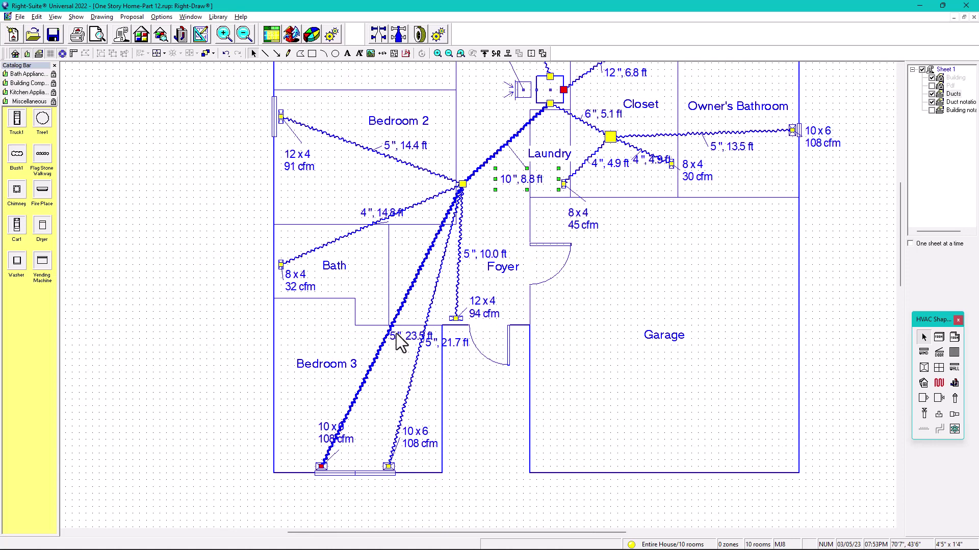
drag(410, 336, 332, 342)
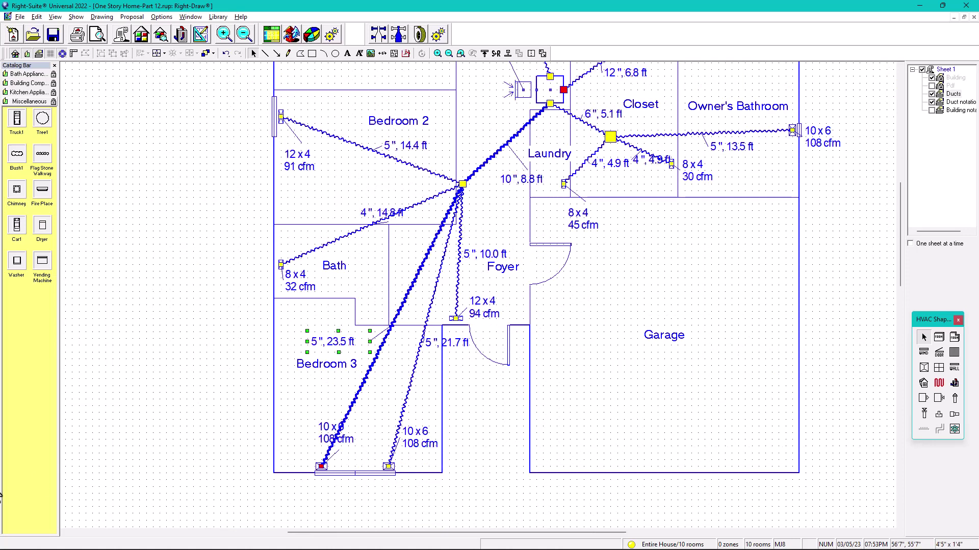
key(Escape)
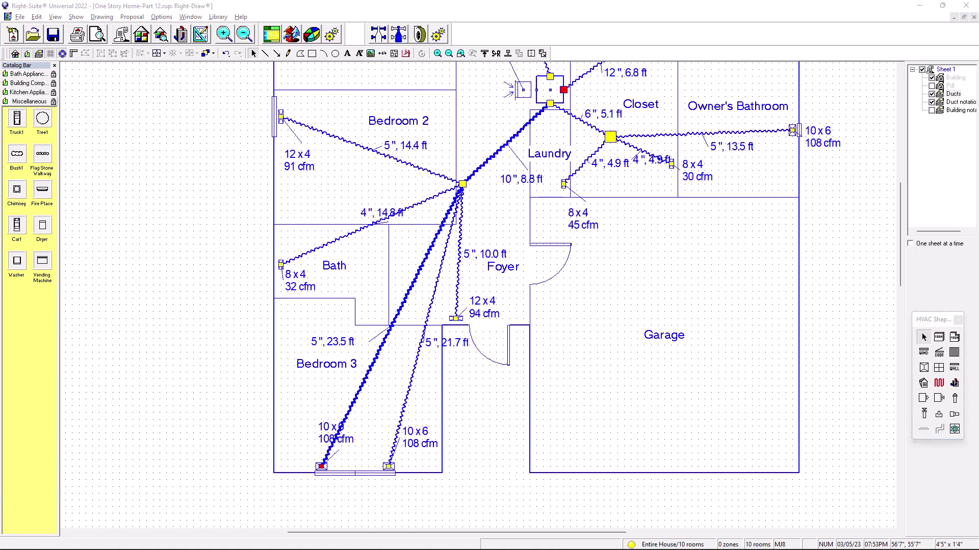
Switch to Calculator and add the longest supply run's trunk and run-out lengths, 8.8 + 23.5
key(alt+Tab)
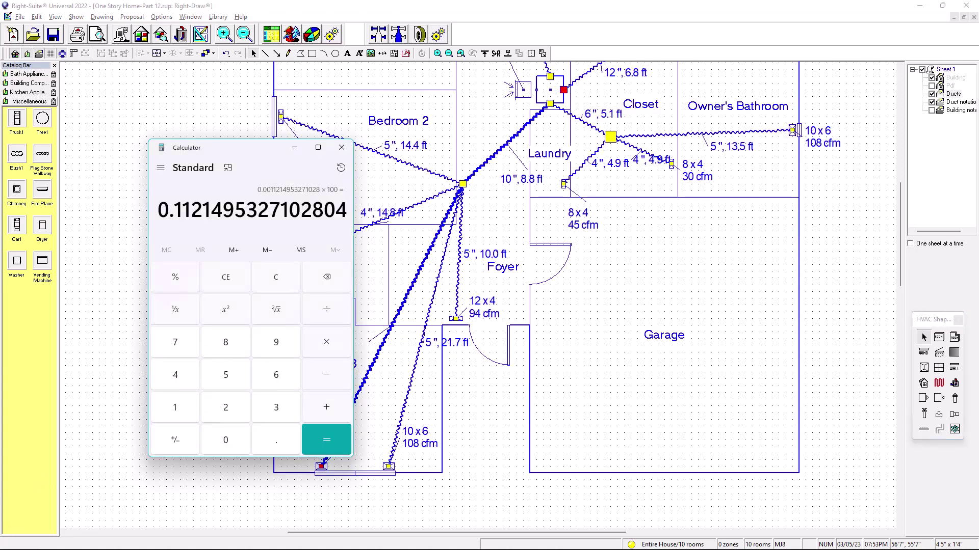
drag(252, 152, 193, 112)
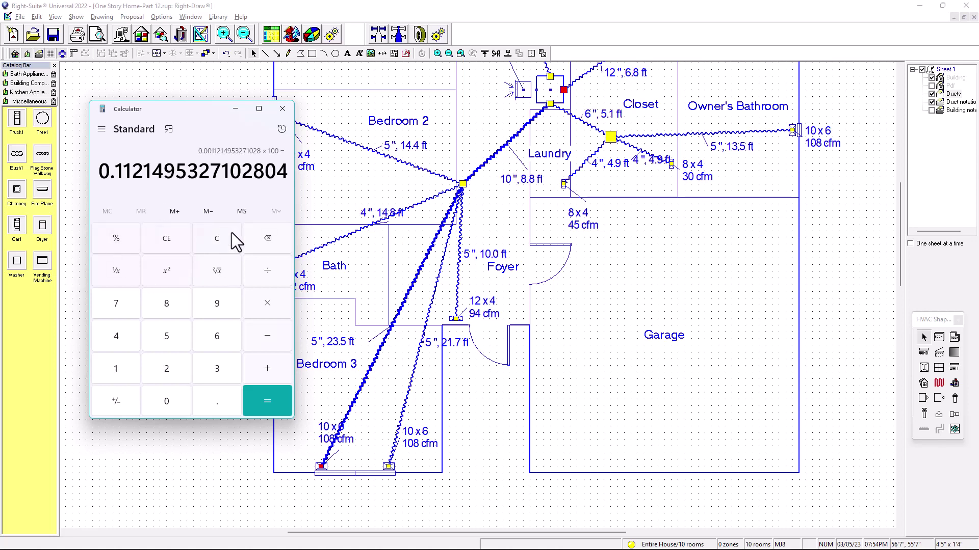
click(218, 237)
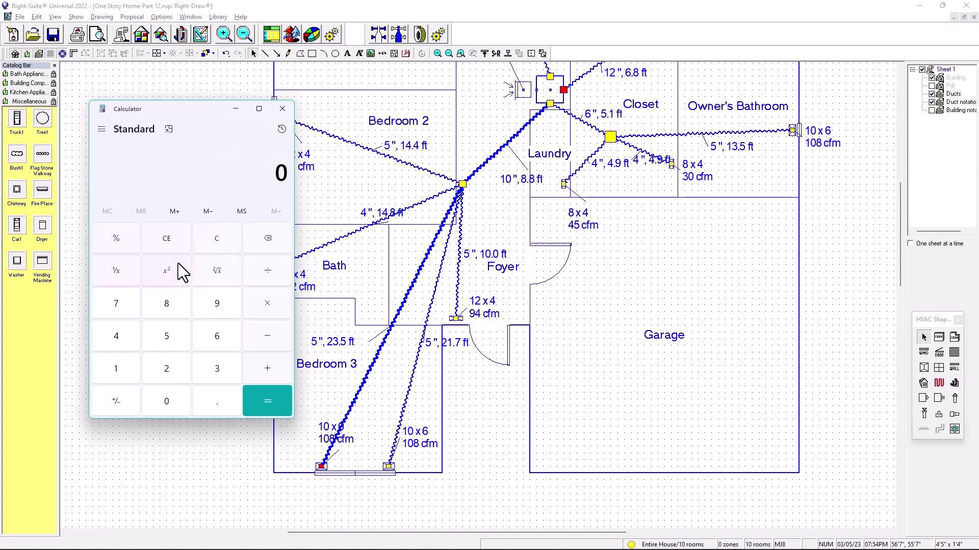
text(8.8)
key(plus)
text(23.5)
key(Return)
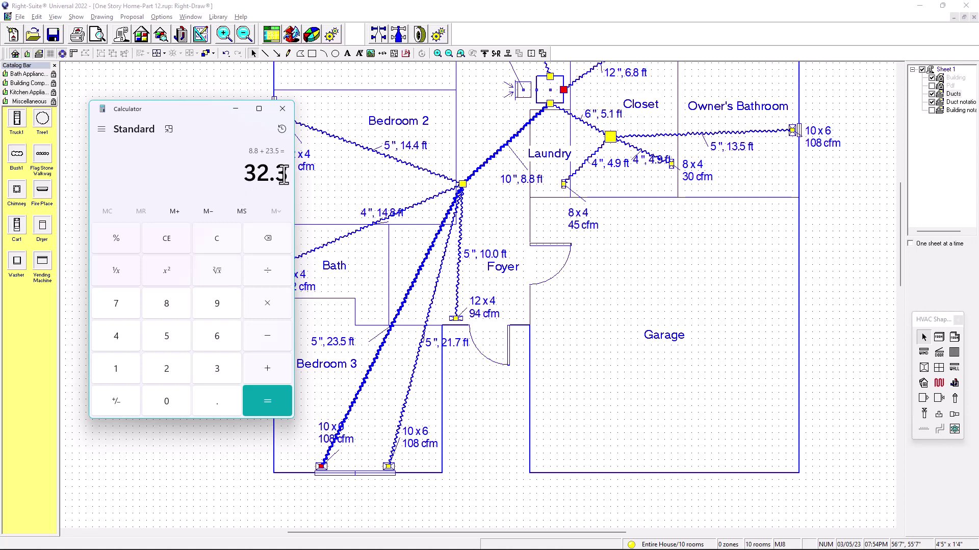
Compare the supply and return measured lengths in the static pressure worksheet with the duct lengths on the floor plan
click(423, 33)
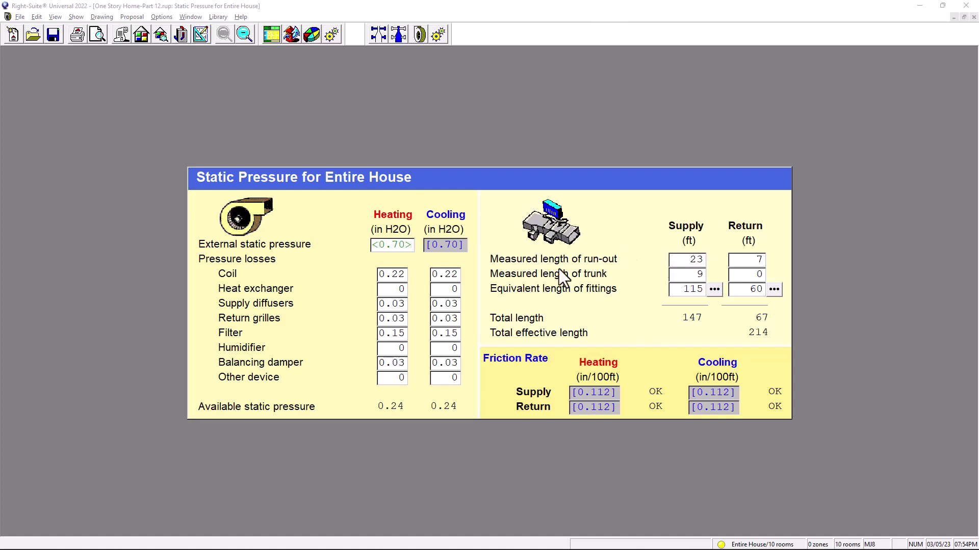
click(201, 34)
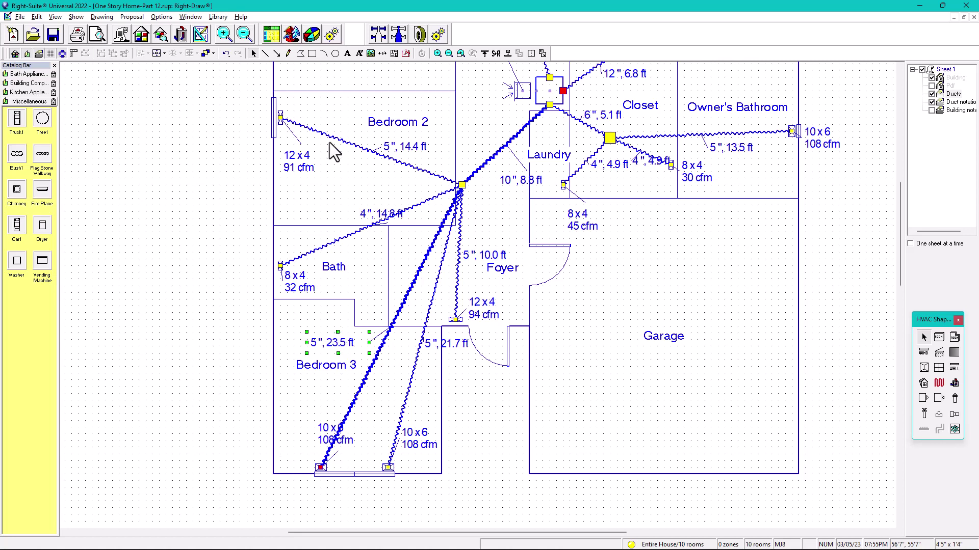
click(419, 35)
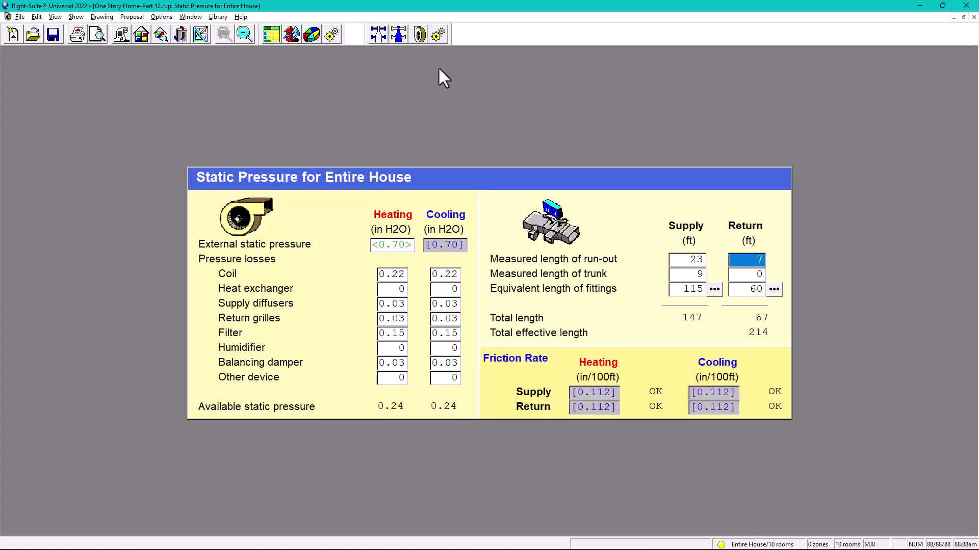
text(3)
click(202, 36)
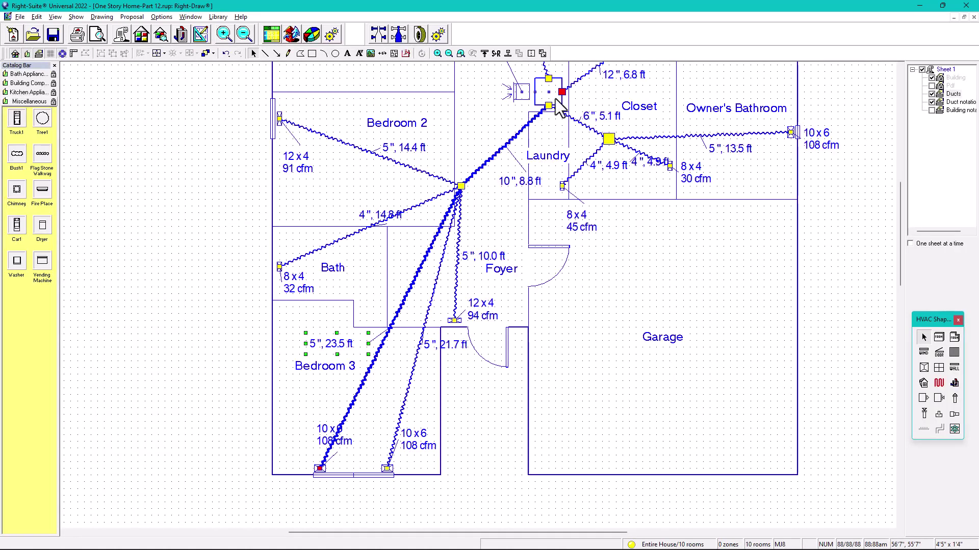
Review the fitting types and equivalent lengths along the longest supply run, from the air handler through the junction to Bedroom 3's register
double_click(548, 106)
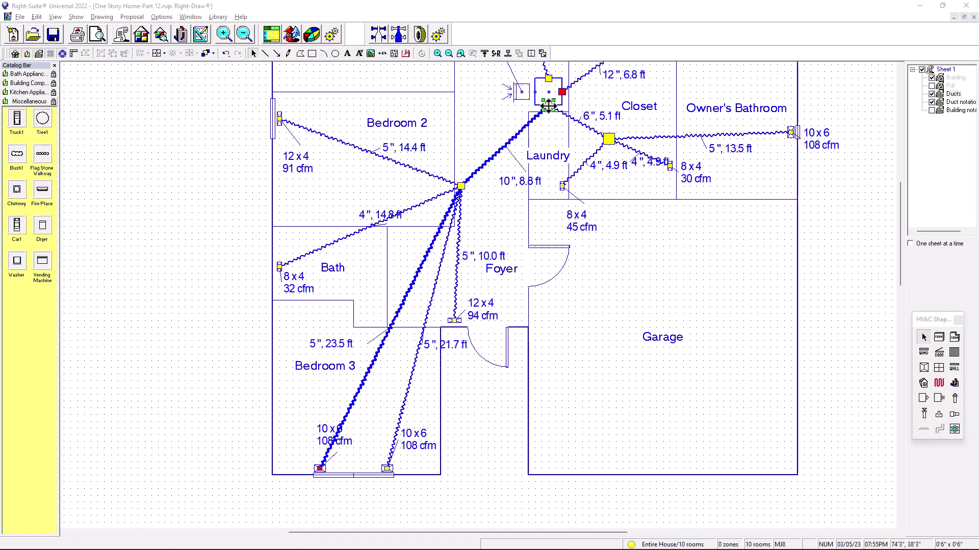
drag(507, 123, 729, 128)
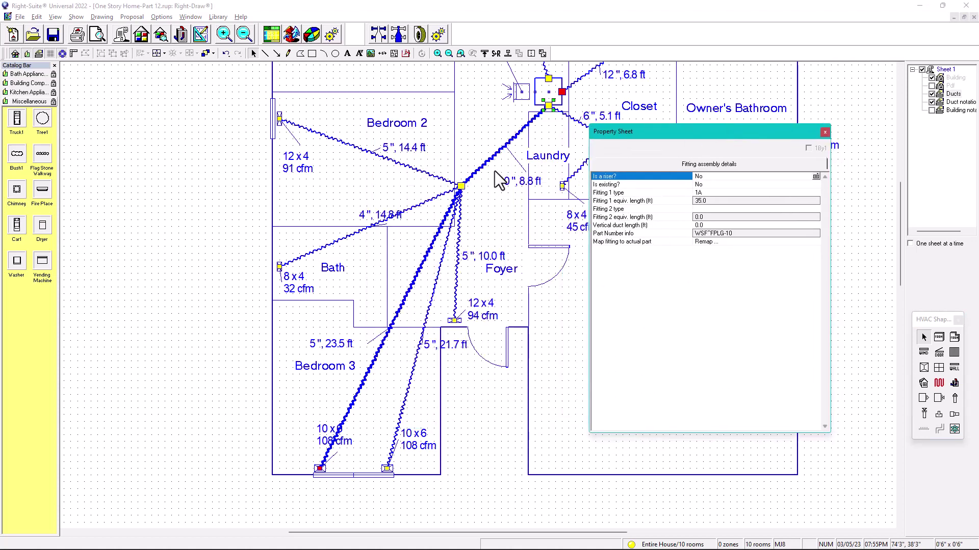
click(461, 185)
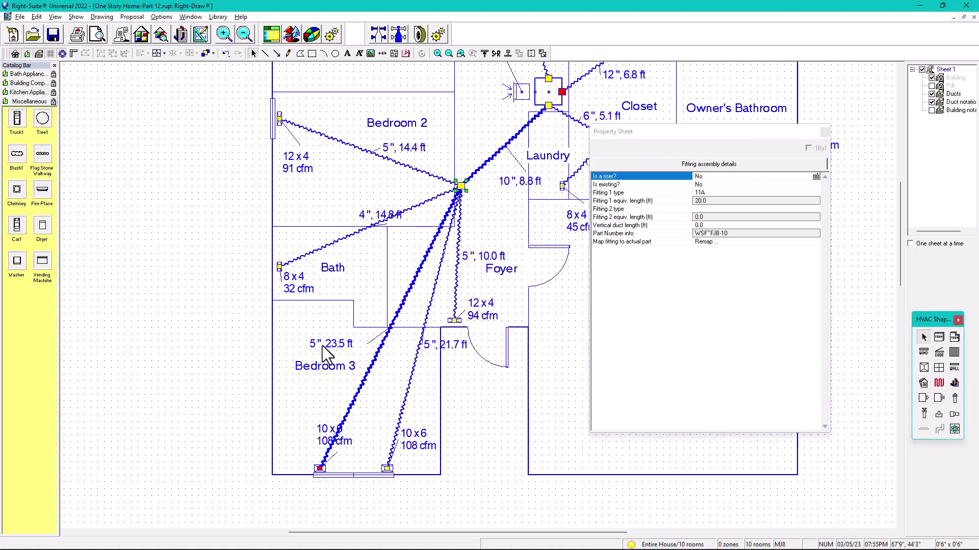
click(320, 468)
Review the supply junction box's Fitting 1 type against the Group 11 flexible duct junctions, keeping 11A, and close the property sheet
click(461, 187)
click(704, 193)
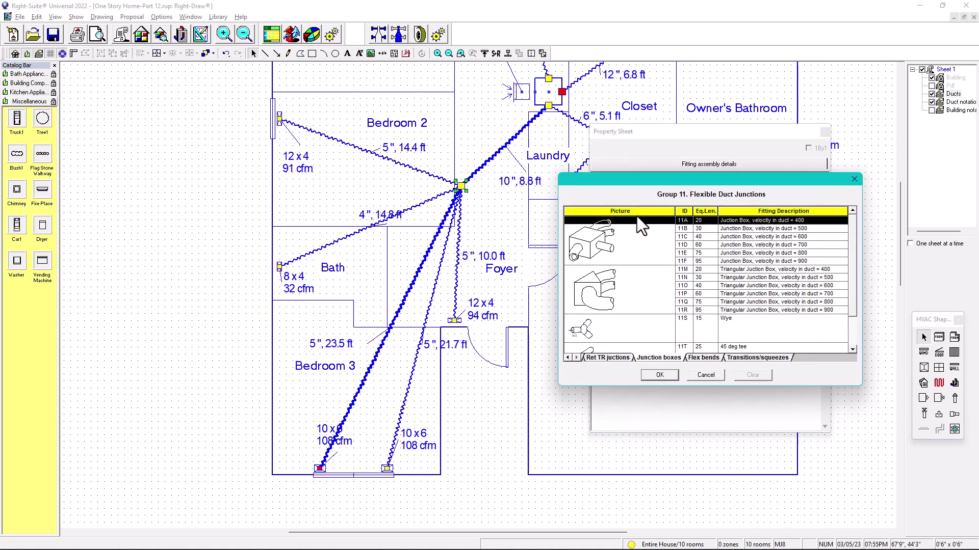
click(854, 180)
click(822, 133)
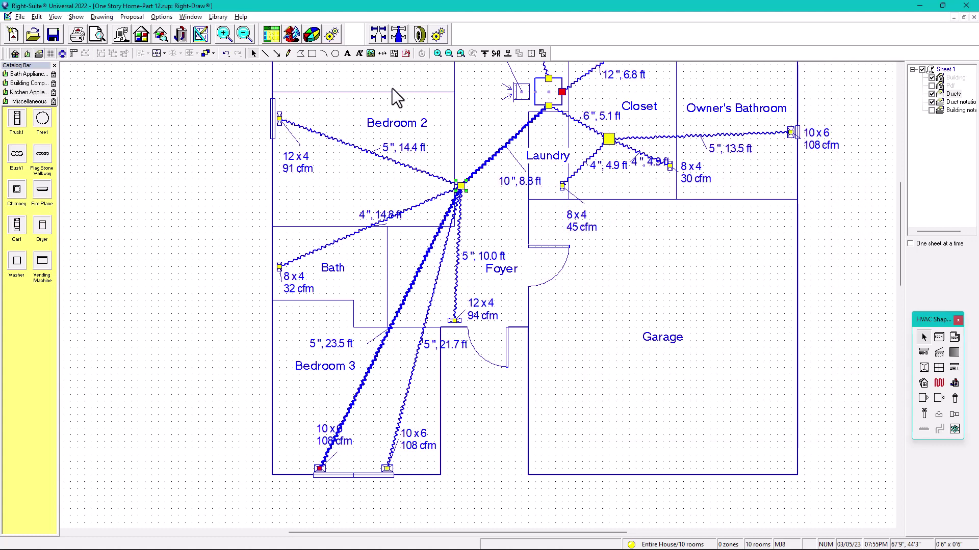
Review the total effective length and friction rates in the static pressure worksheet, and return to the ducts around the air handler
click(417, 31)
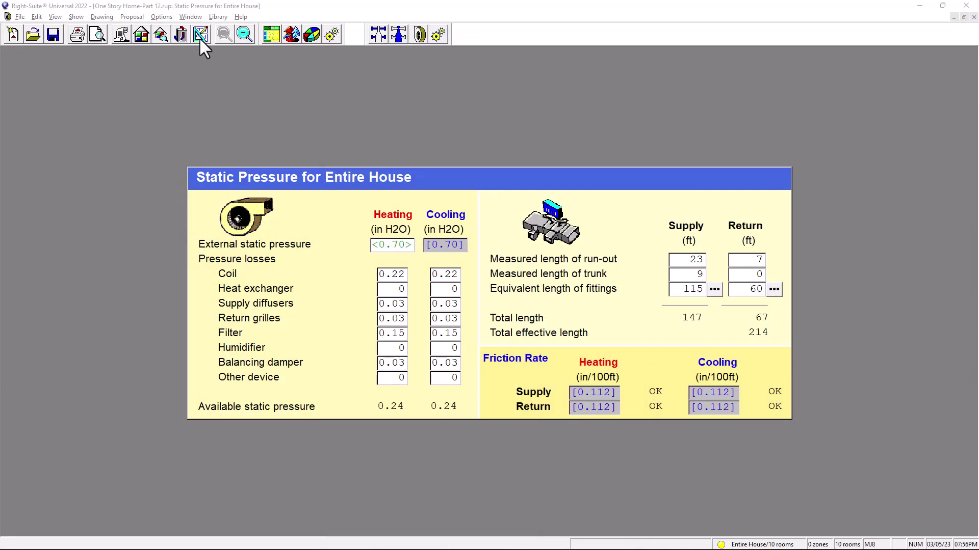
click(200, 34)
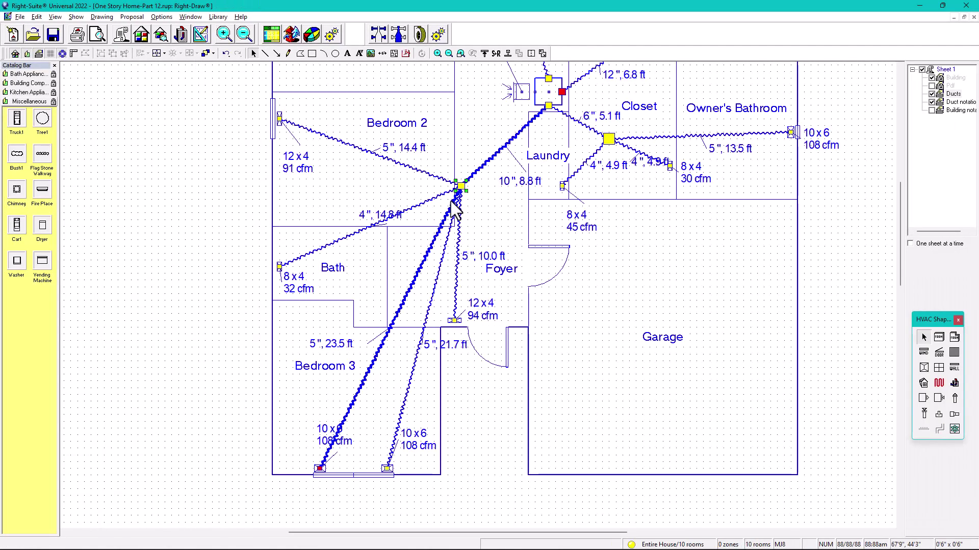
scroll(576, 251, down, 1)
middle_drag(576, 251, 525, 320)
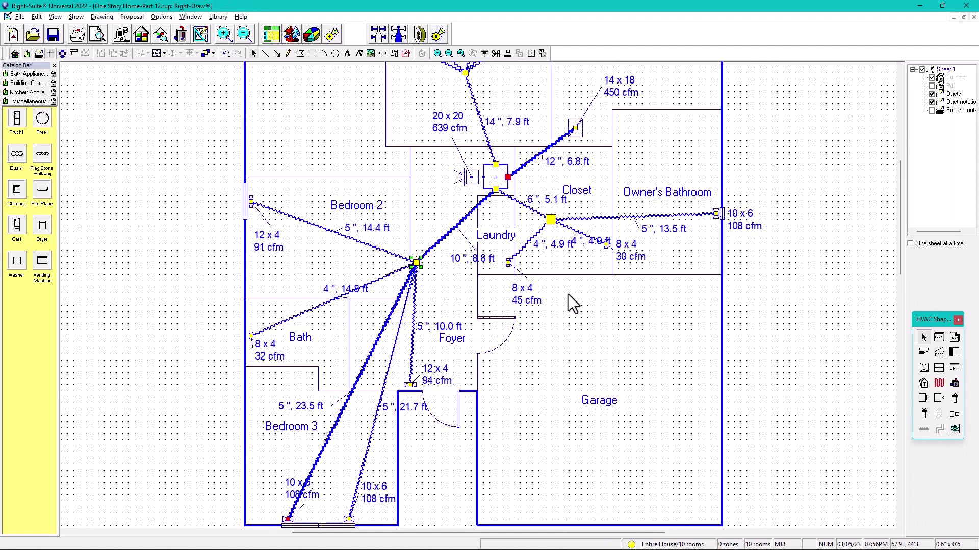
scroll(568, 295, down, 1)
middle_drag(567, 295, 541, 345)
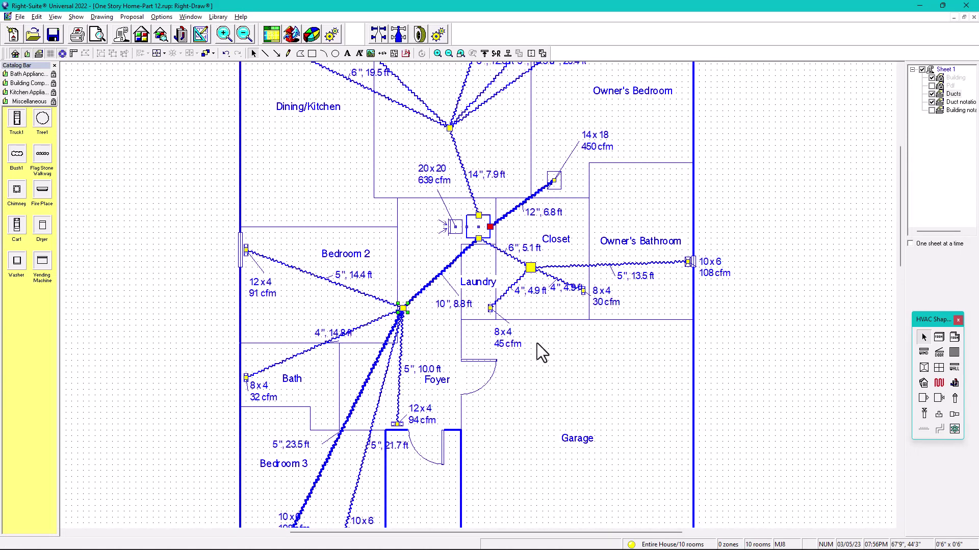